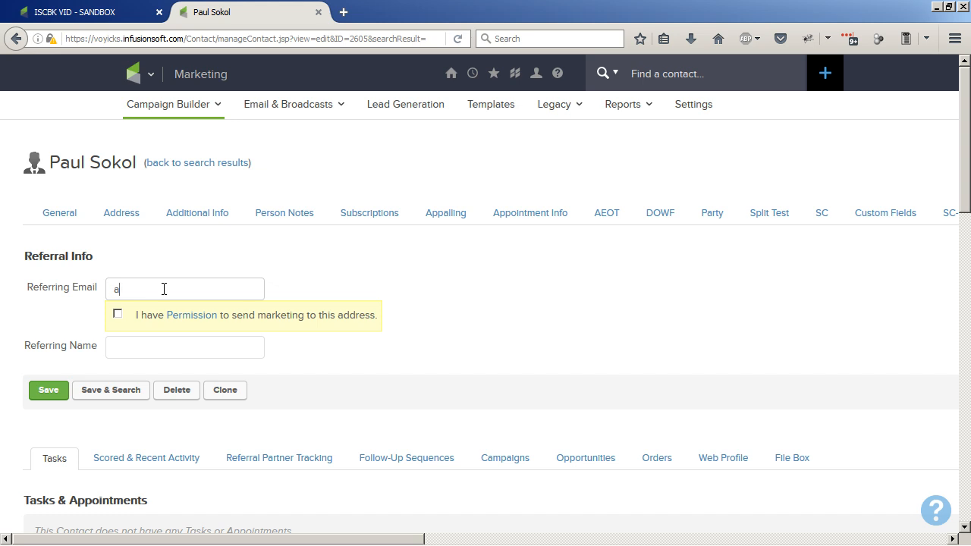
- Clear the Referring Email field on the contact record and switch to the ISCBK VID - SANDBOX campaign
key(BackSpace)
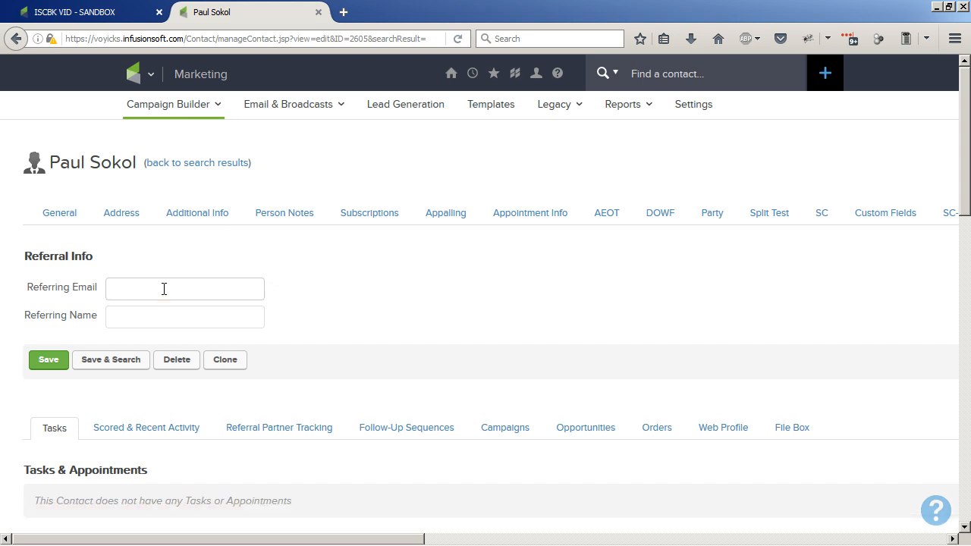
click(118, 12)
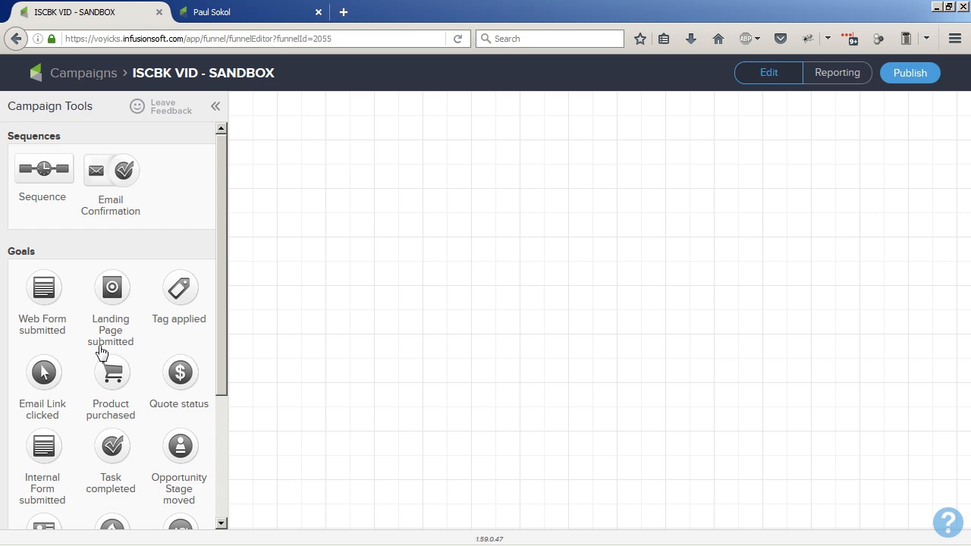
- Add a Note applied goal to the empty campaign canvas and name it "Admin - Ask for Referral"
scroll(101, 341, down, 5)
drag(40, 370, 345, 210)
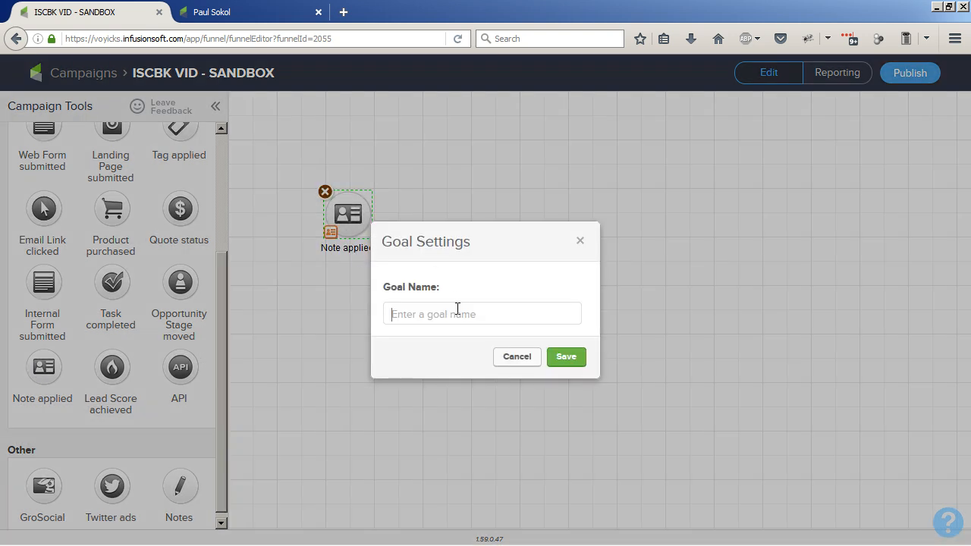
text(Admin - Ask for Referral)
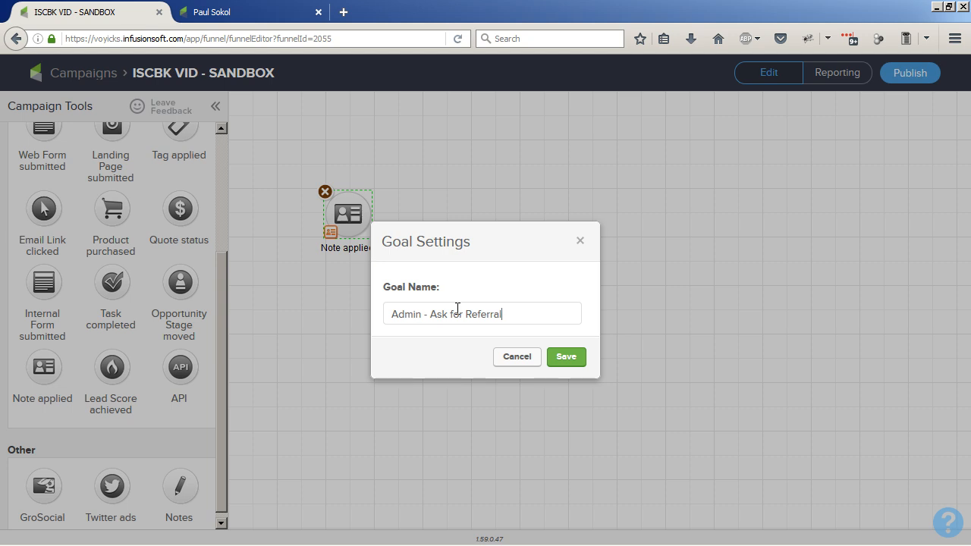
click(560, 361)
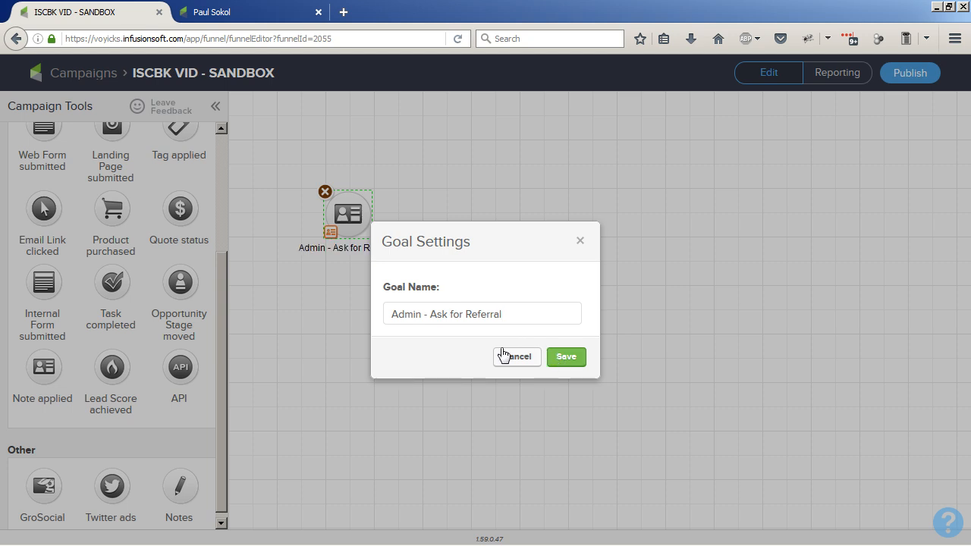
- Add a sequence named "Ask for Referral" beside the note goal
scroll(99, 302, up, 4)
drag(47, 171, 436, 199)
click(455, 248)
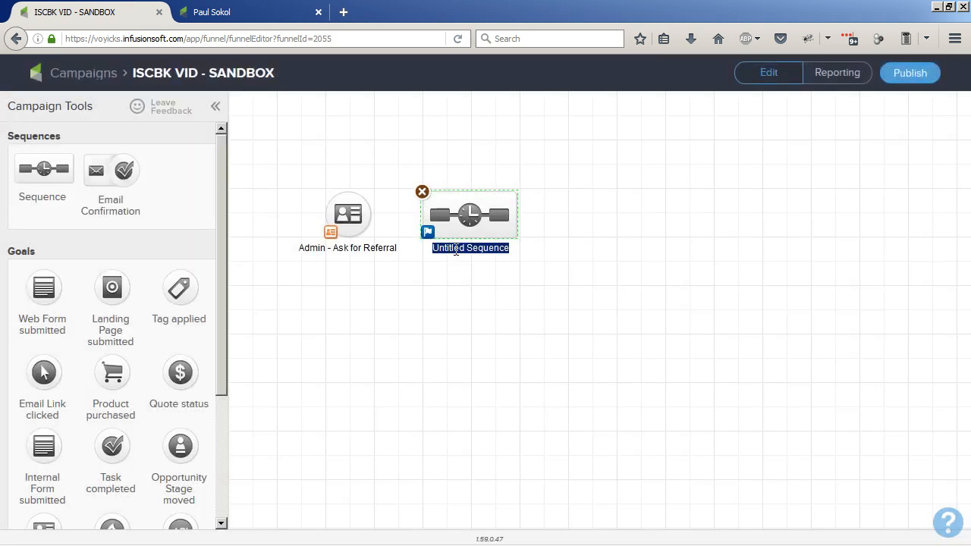
text(Ask for )
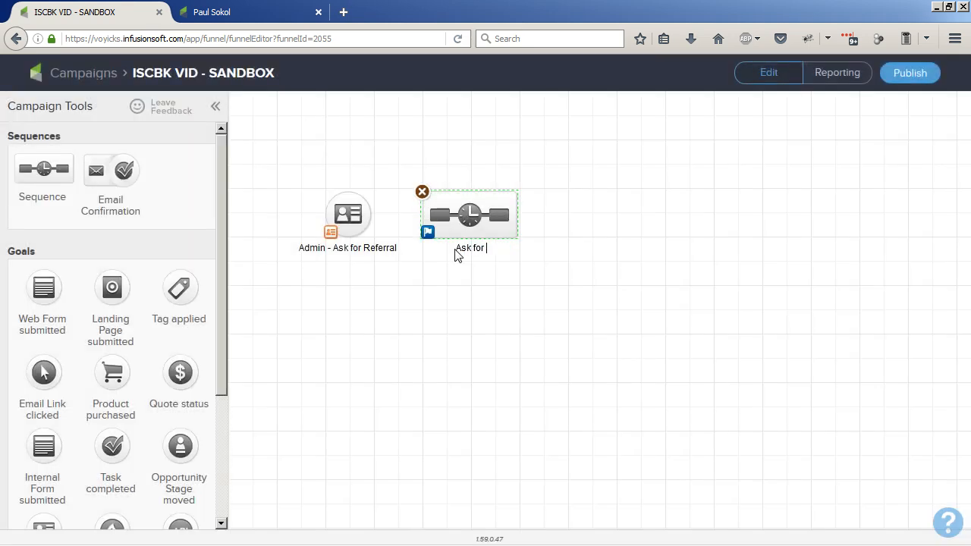
text(Referral)
click(478, 323)
- Add a Web Form submitted goal after the Ask for Referral sequence and name it "Referral Collection"
drag(42, 296, 586, 209)
click(590, 245)
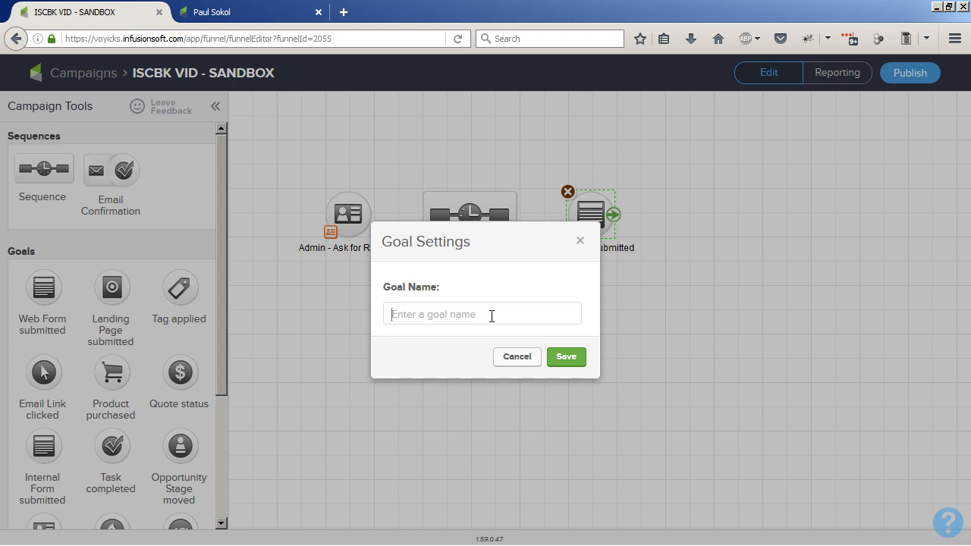
text(Referral Collection)
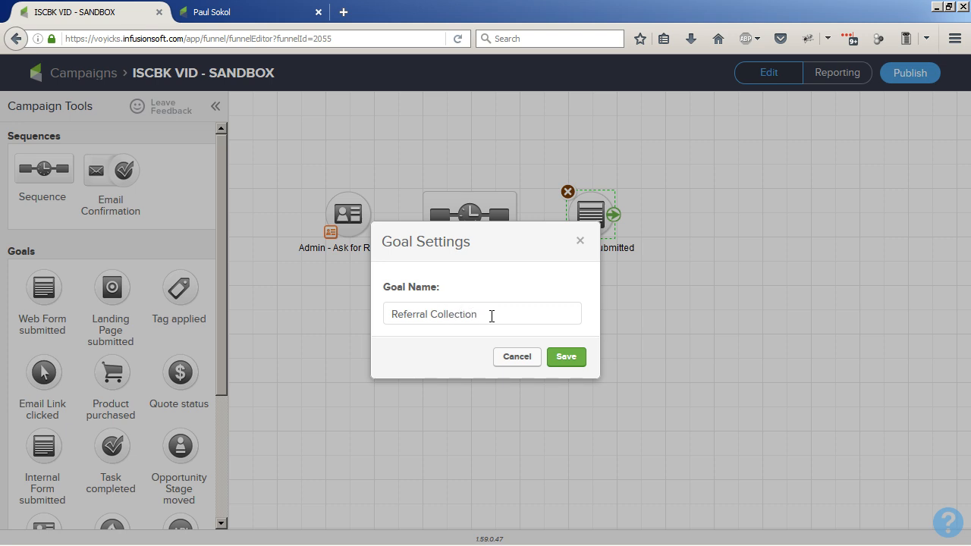
click(566, 357)
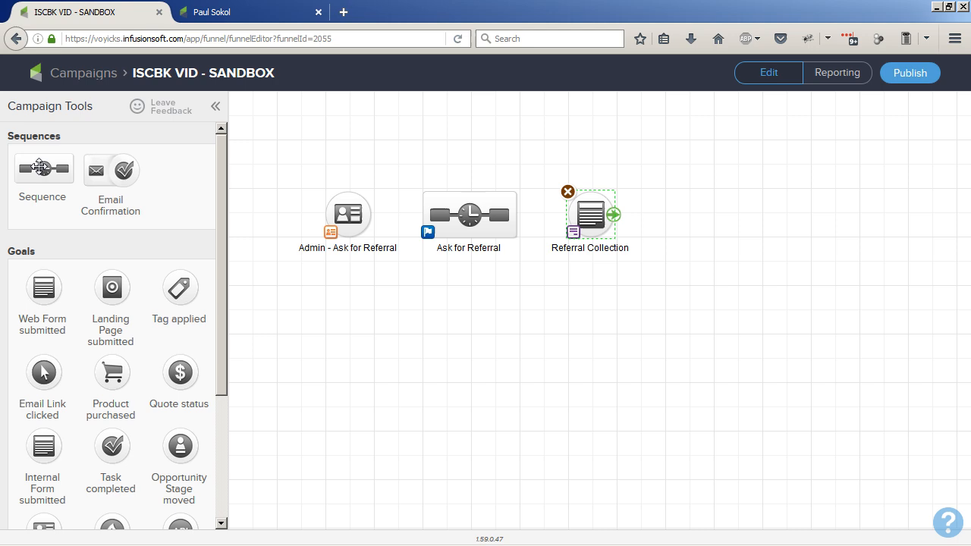
- Add a "Task to Follow Up" sequence after the web form goal and connect all four campaign elements in order
drag(44, 170, 682, 218)
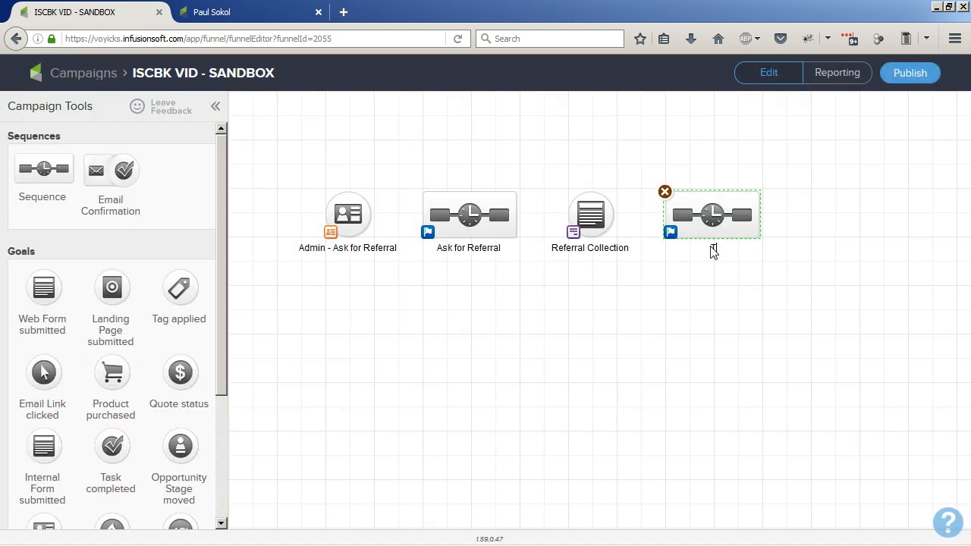
text(Task to Follow Up)
click(655, 301)
mouse_move(386, 214)
drag(379, 229, 697, 216)
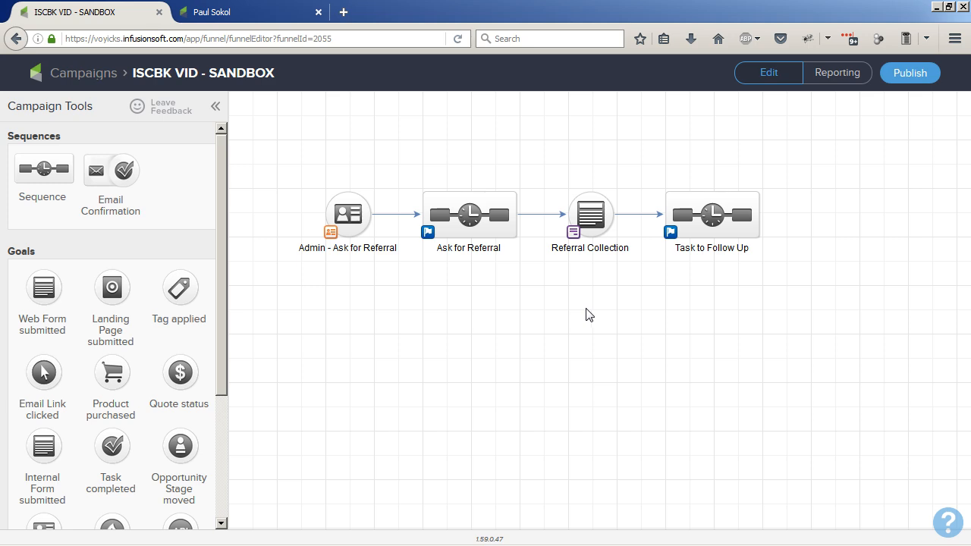
click(594, 215)
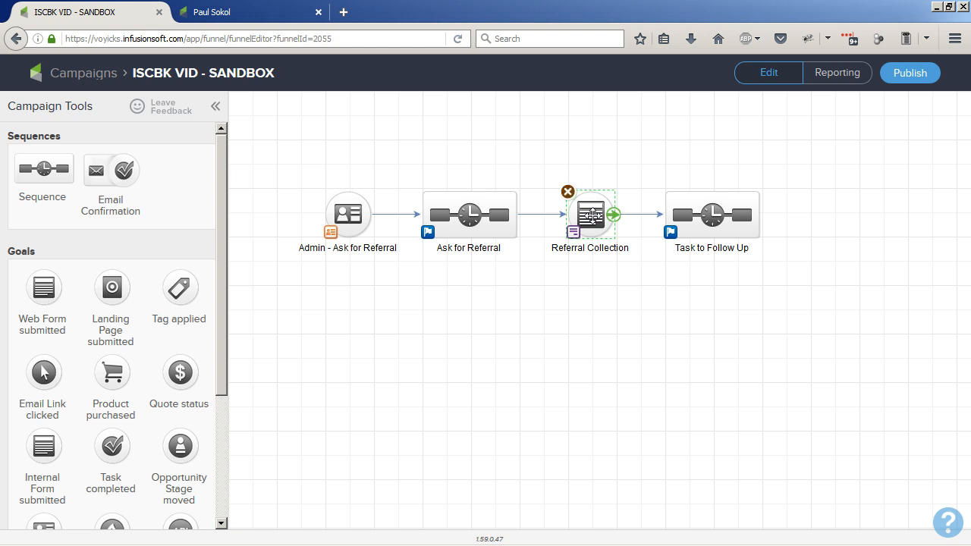
click(595, 279)
drag(285, 188, 405, 271)
click(405, 271)
click(598, 216)
click(618, 280)
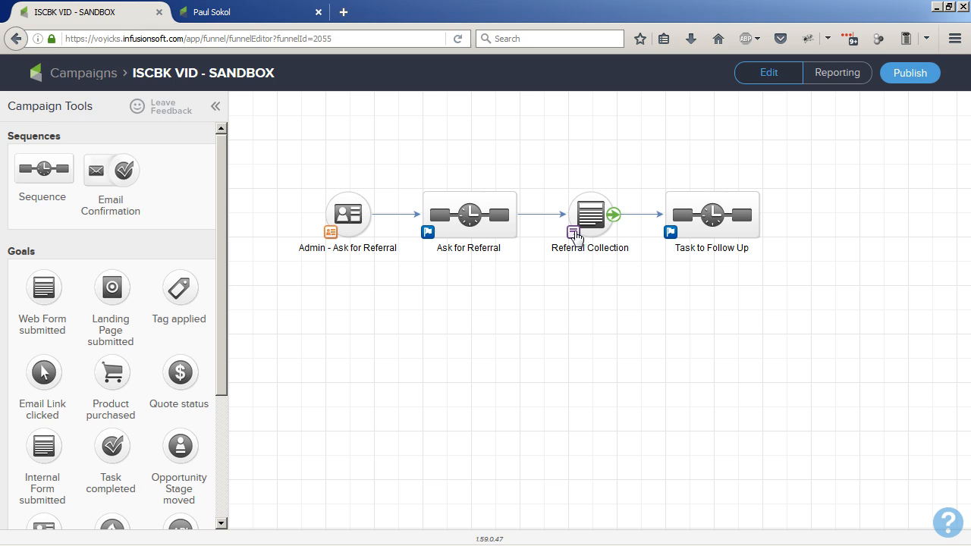
- Change the Referral Collection goal's settings so that contacts outside this campaign can achieve it
click(575, 235)
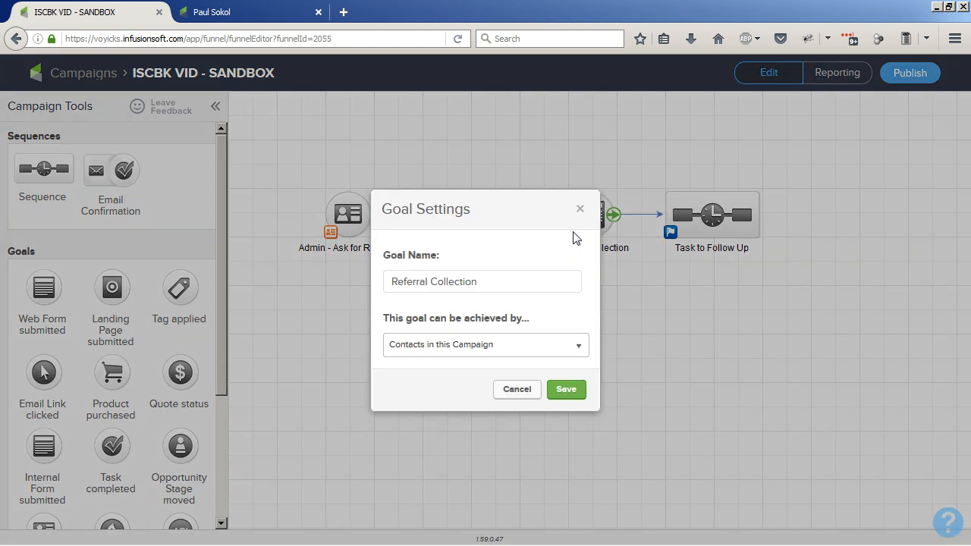
click(498, 348)
click(479, 391)
click(566, 391)
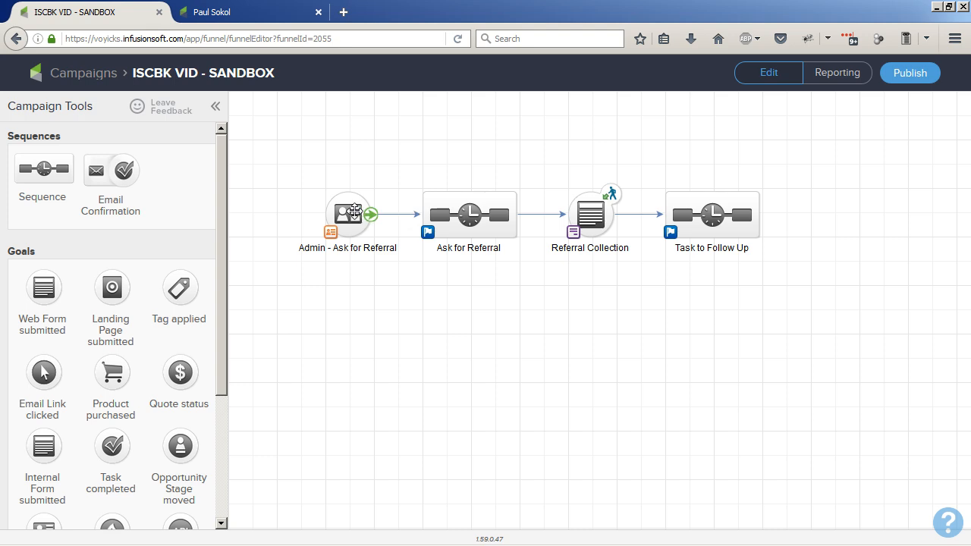
- Configure the note goal with action type Other, title "Asked for Referral" and description "We asked them for a referral.", and mark it Ready
click(354, 212)
click(351, 286)
double_click(361, 212)
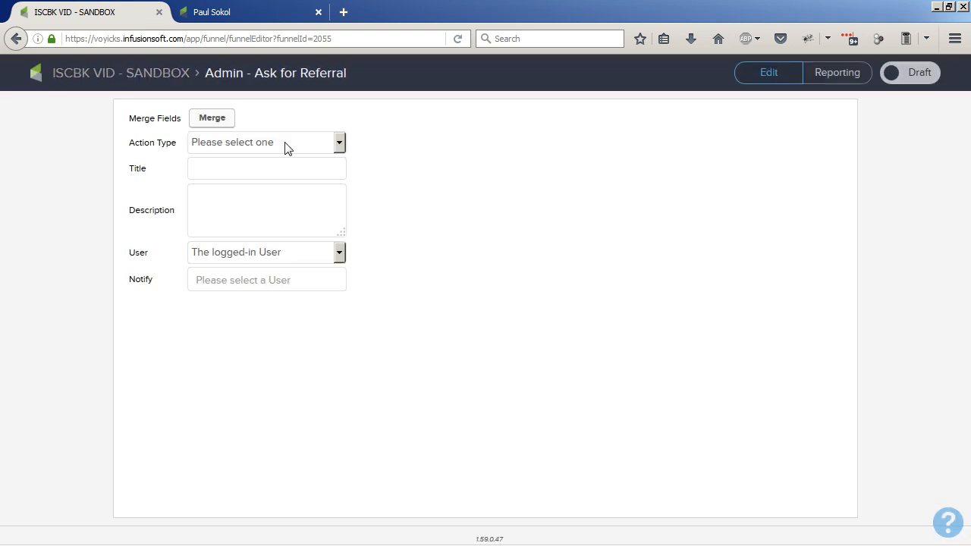
click(285, 144)
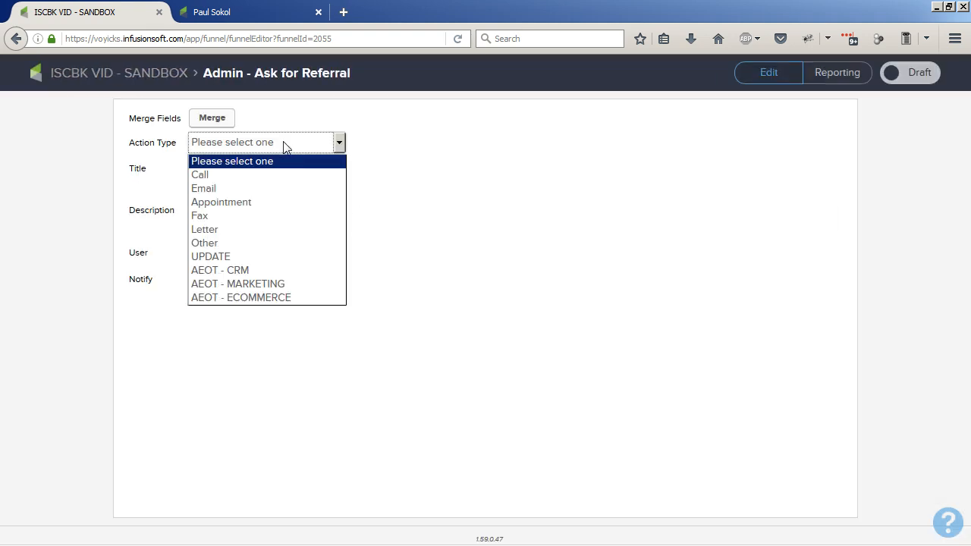
click(251, 243)
click(250, 171)
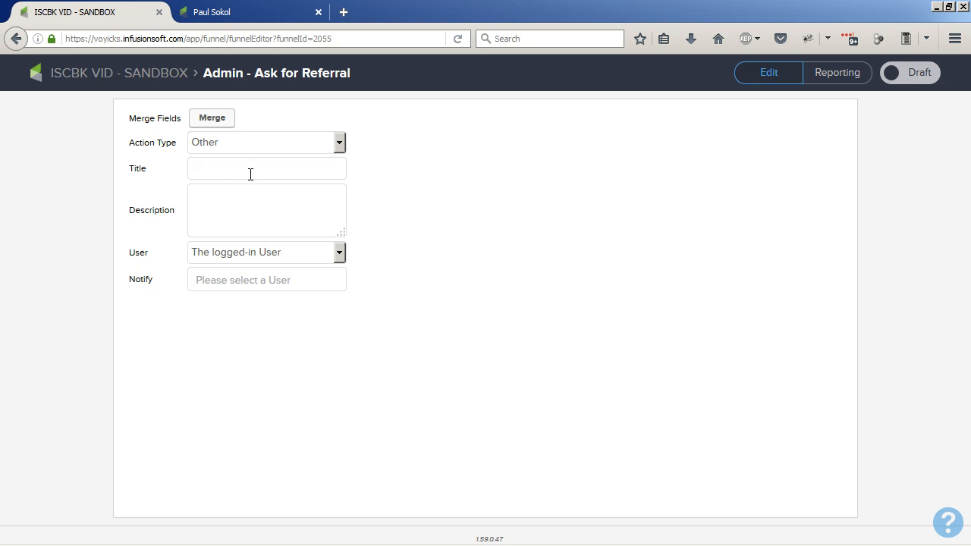
text(Asked for ReferralWe asked t)
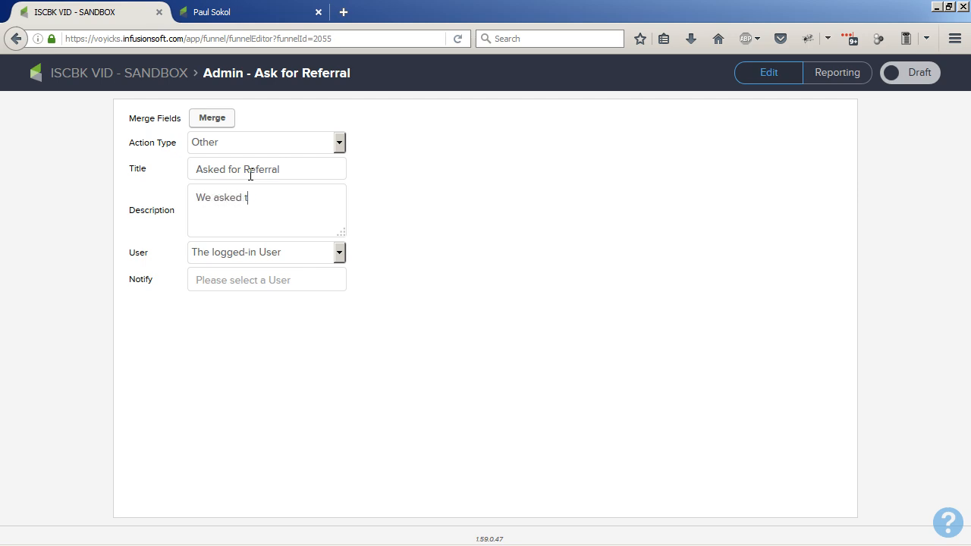
text(hem for a referral.)
click(910, 73)
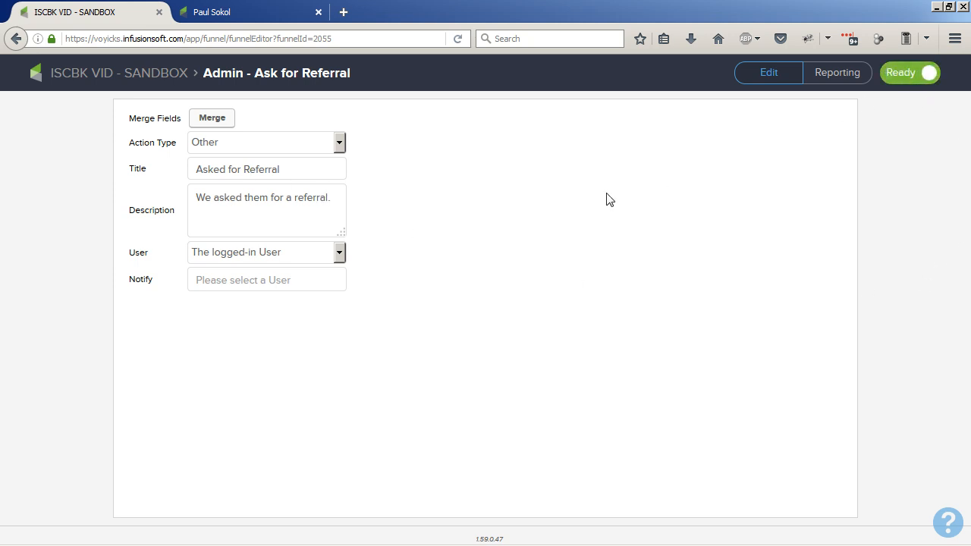
click(113, 75)
click(457, 298)
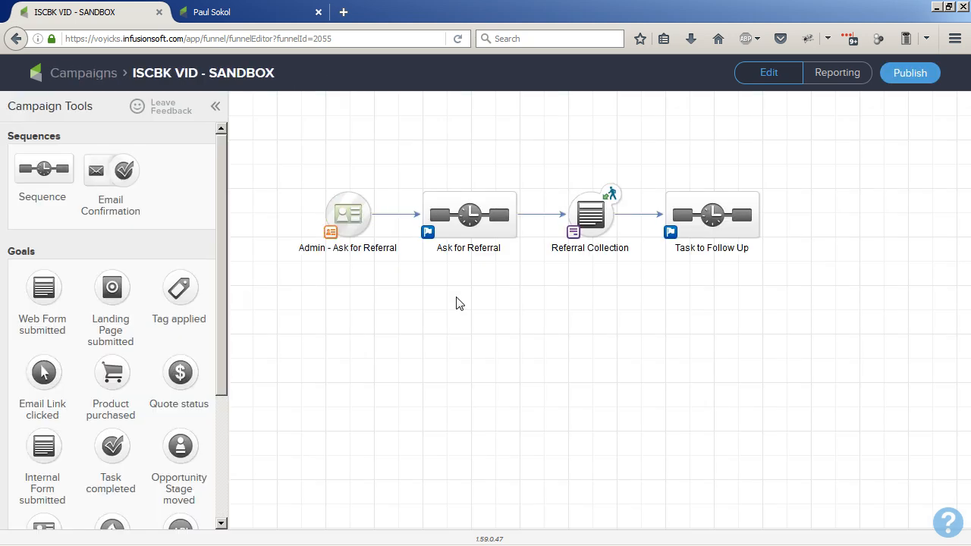
- Open the Referral Collection web form for editing and delete its Email field
mouse_move(598, 215)
double_click(598, 215)
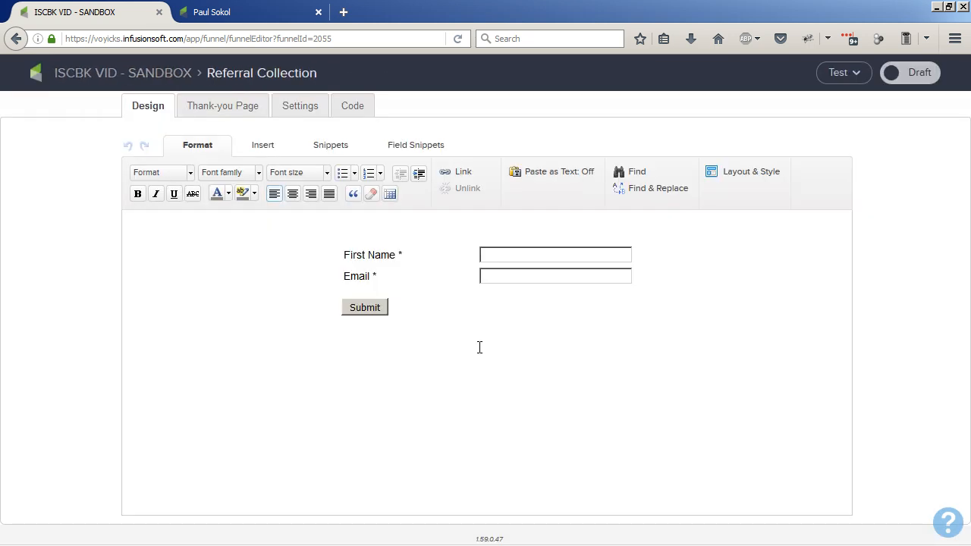
click(410, 258)
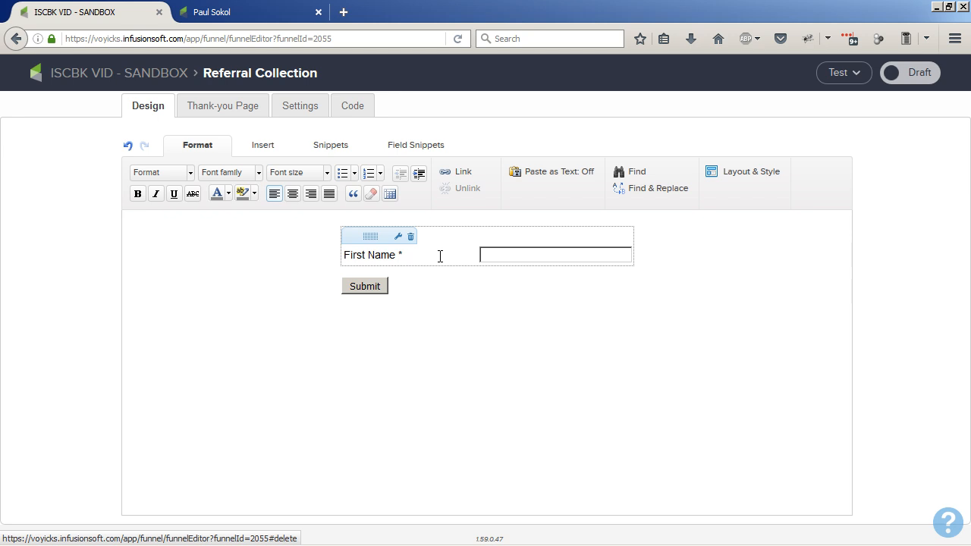
- Relabel the web form's First Name field as "My Friend's Name Is"
double_click(485, 251)
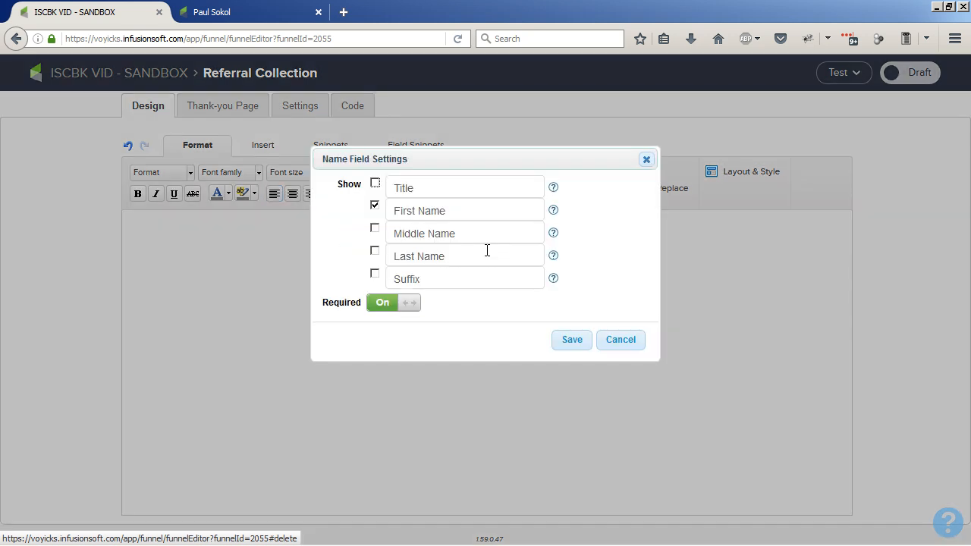
drag(415, 215, 374, 211)
text(My Fri)
key(BackSpace)
key(BackSpace)
key(BackSpace)
text(Friend)
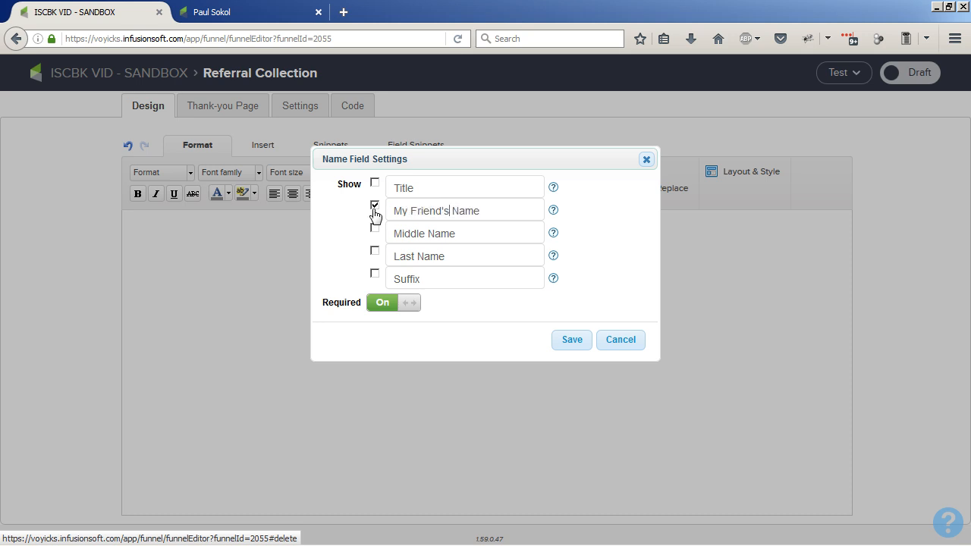
text('s)
key(BackSpace)
key(End)
text(Is)
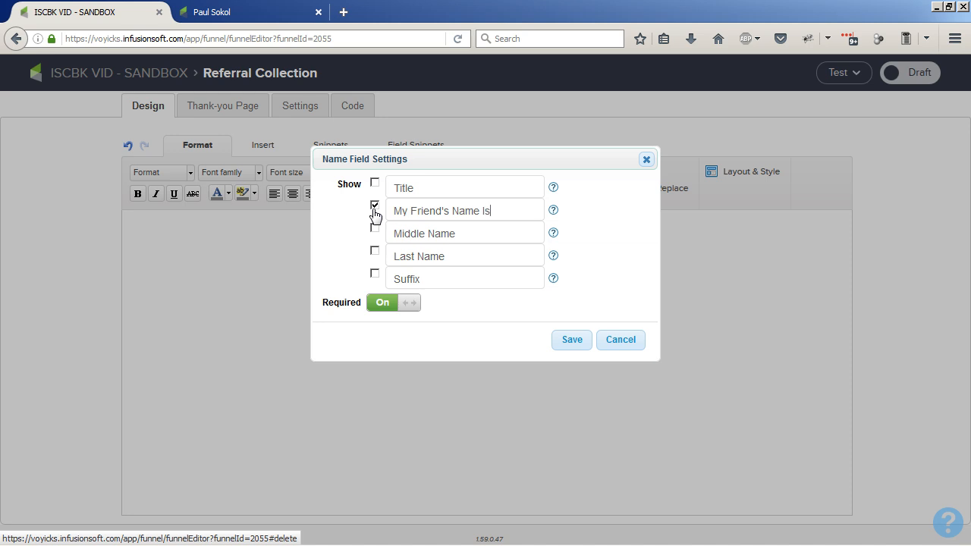
click(570, 339)
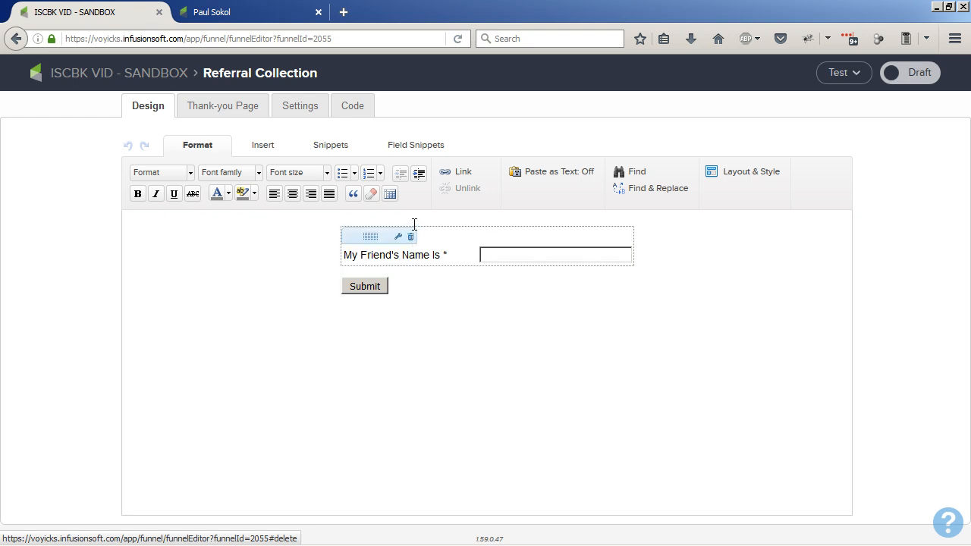
- Add a required Phone 1 field below the name field with the label "My Friend's Phone # Is"
click(395, 145)
drag(369, 182, 352, 182)
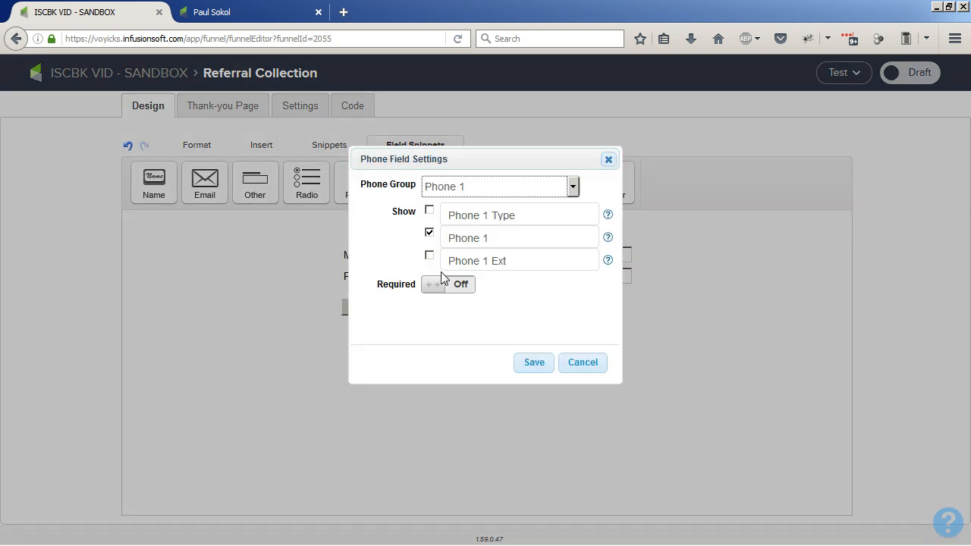
click(507, 240)
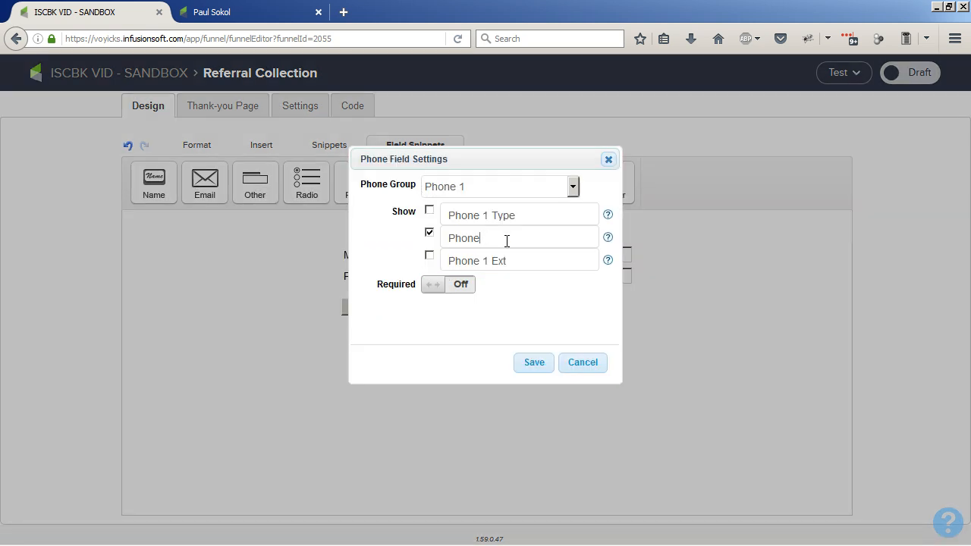
text(My Friend's Phone #)
click(464, 284)
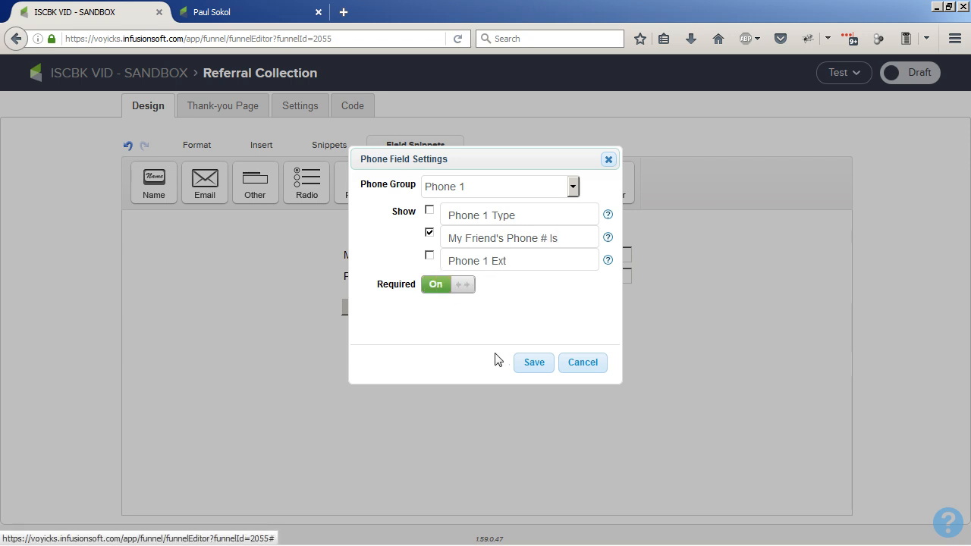
click(534, 363)
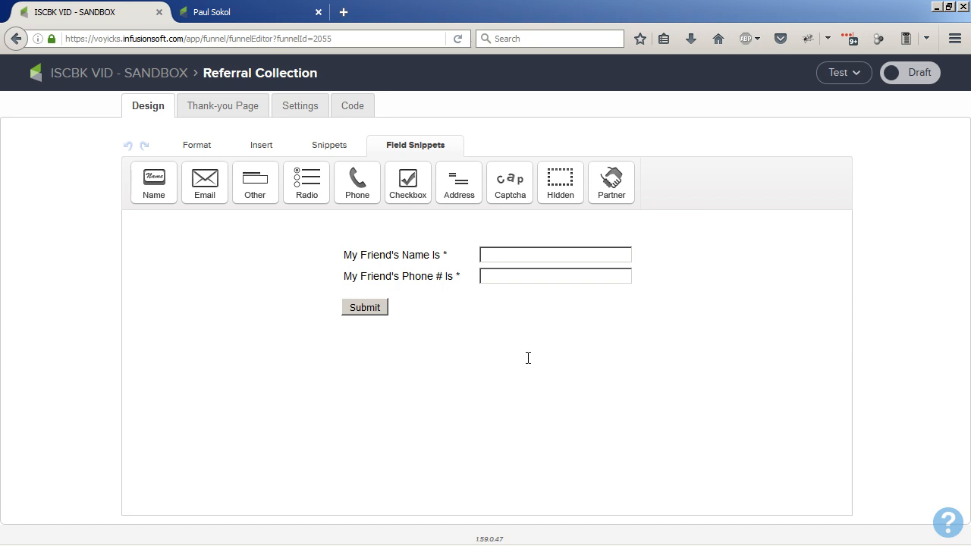
- Add an Other field below the friend's phone field on the web form and map it to Referring Name
click(274, 14)
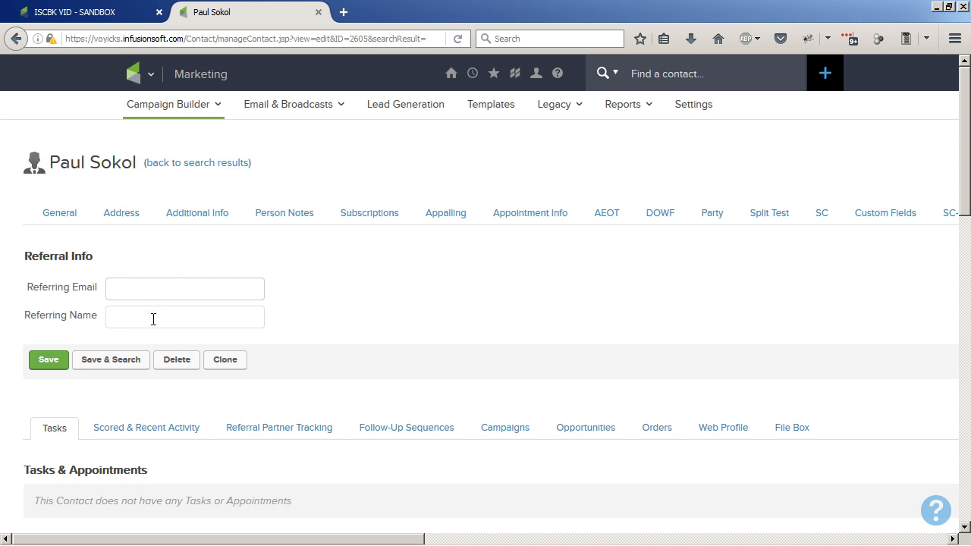
click(94, 18)
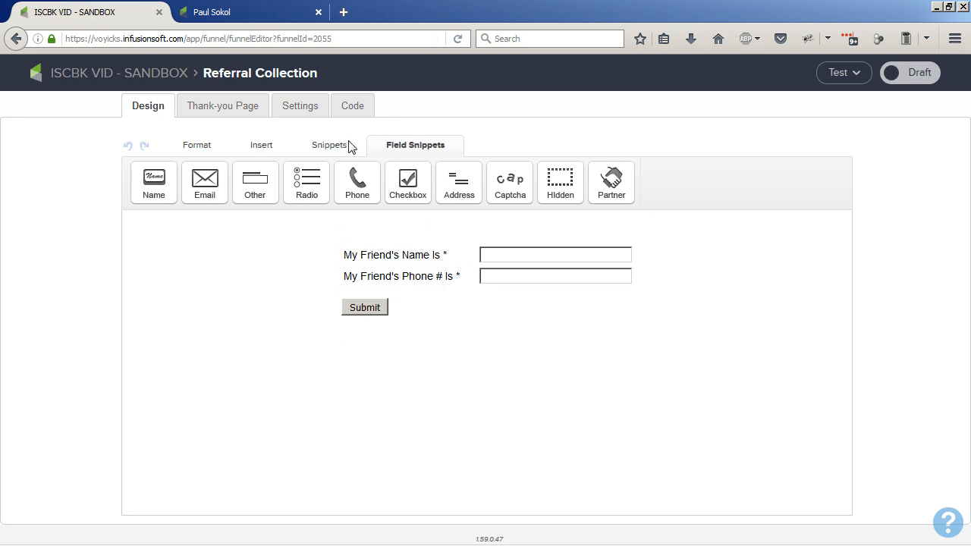
drag(256, 183, 260, 187)
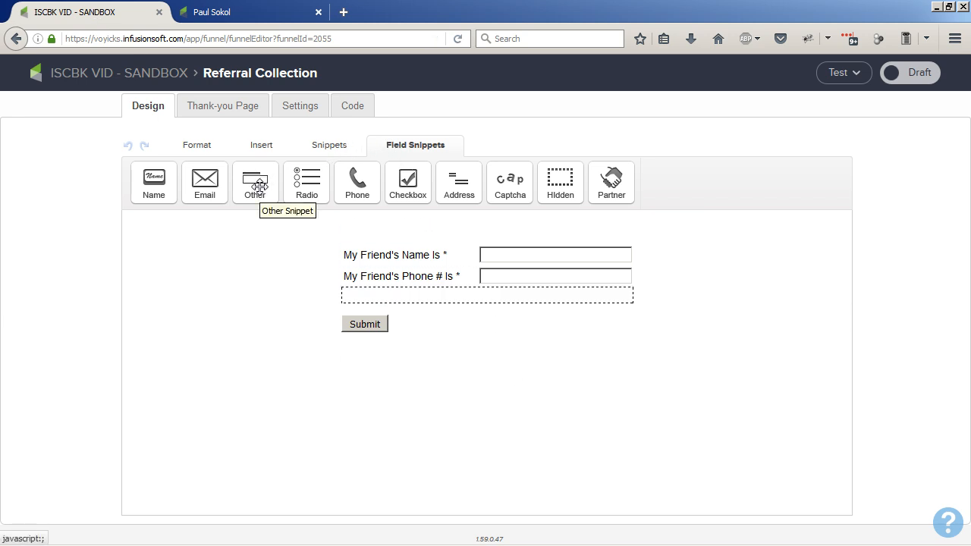
click(258, 186)
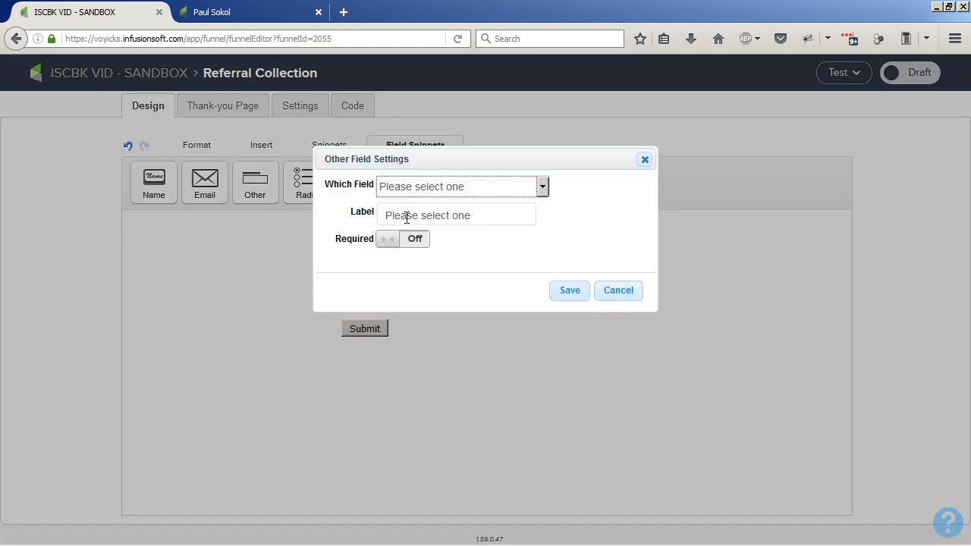
click(435, 190)
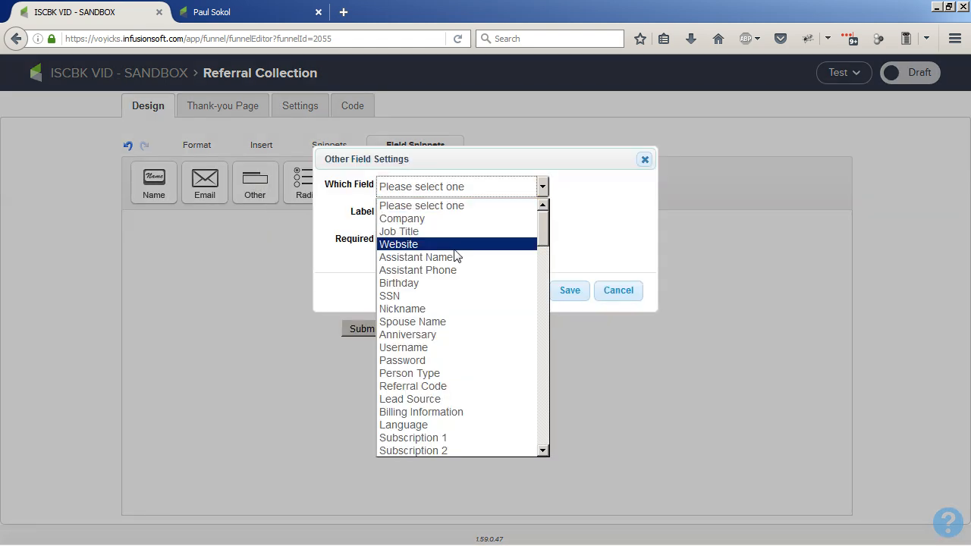
key(r)
scroll(455, 255, down, 18)
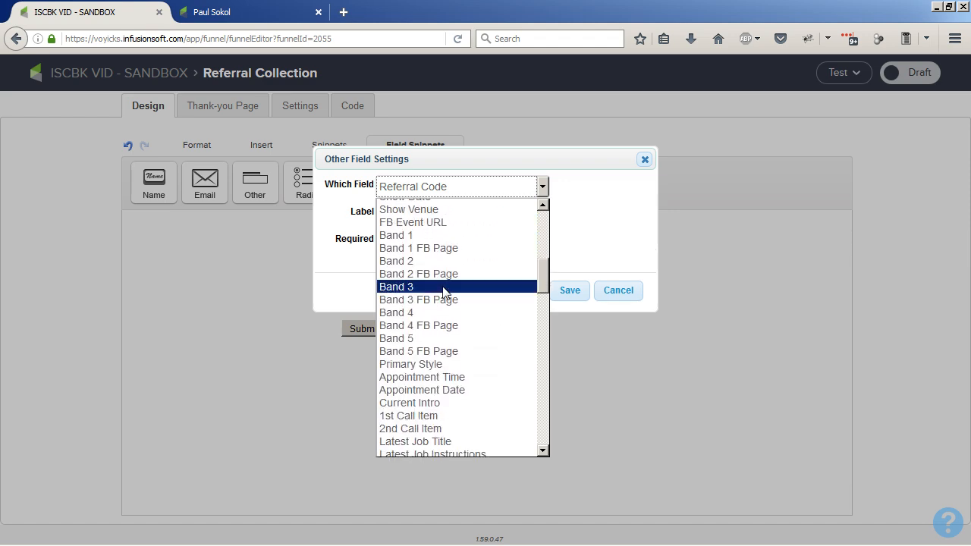
scroll(440, 304, down, 15)
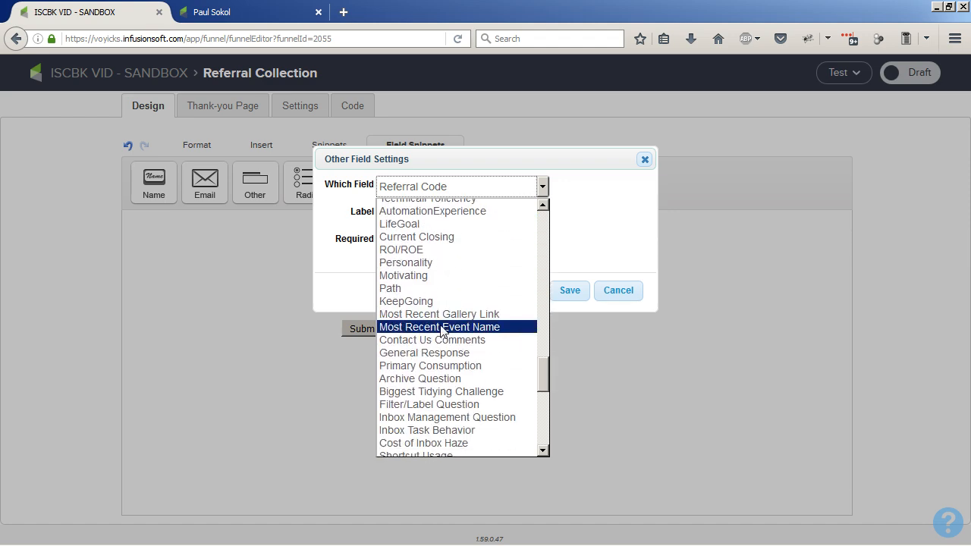
scroll(440, 371, down, 5)
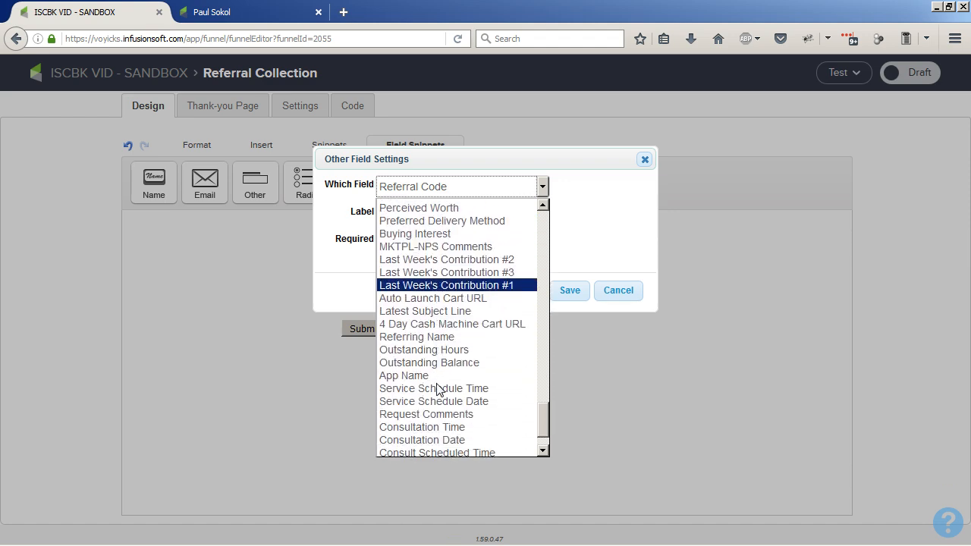
scroll(441, 383, up, 4)
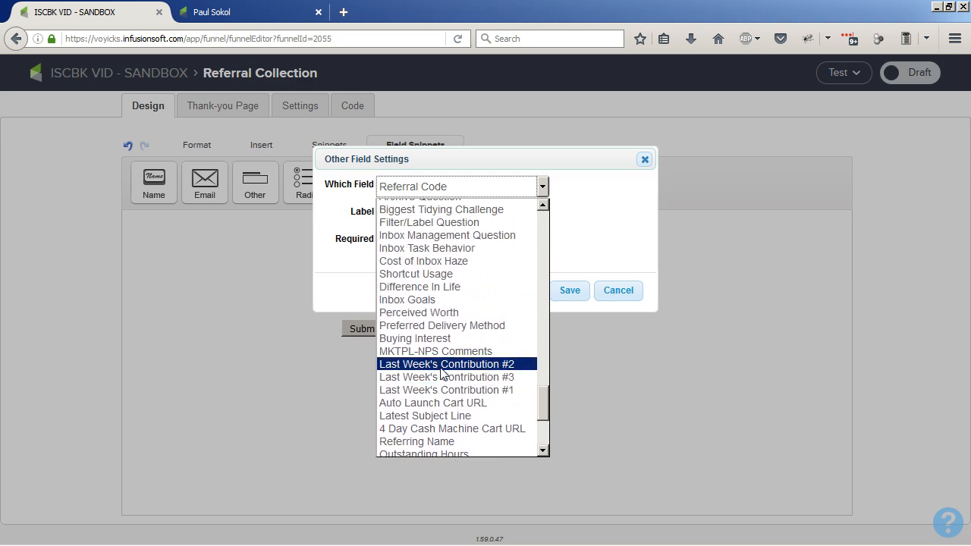
scroll(443, 334, up, 6)
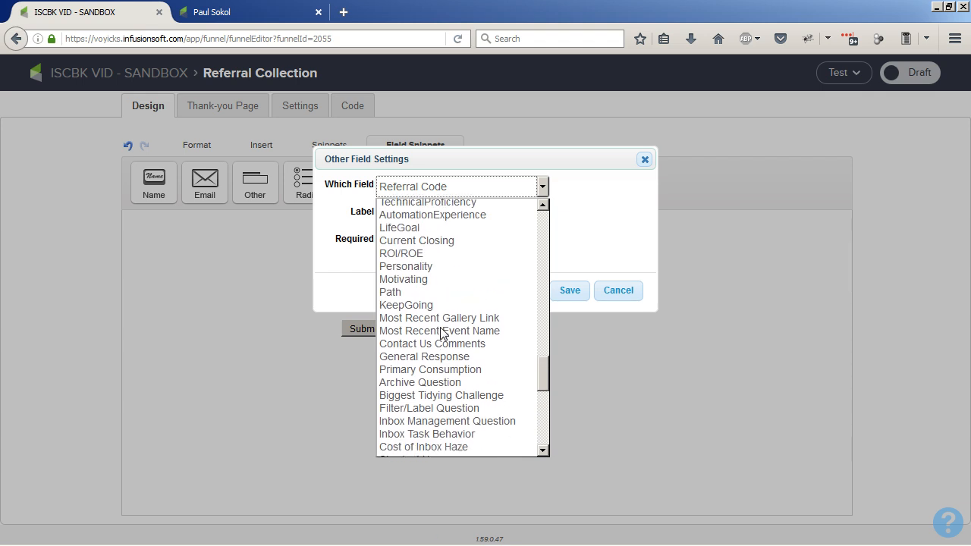
scroll(442, 334, up, 6)
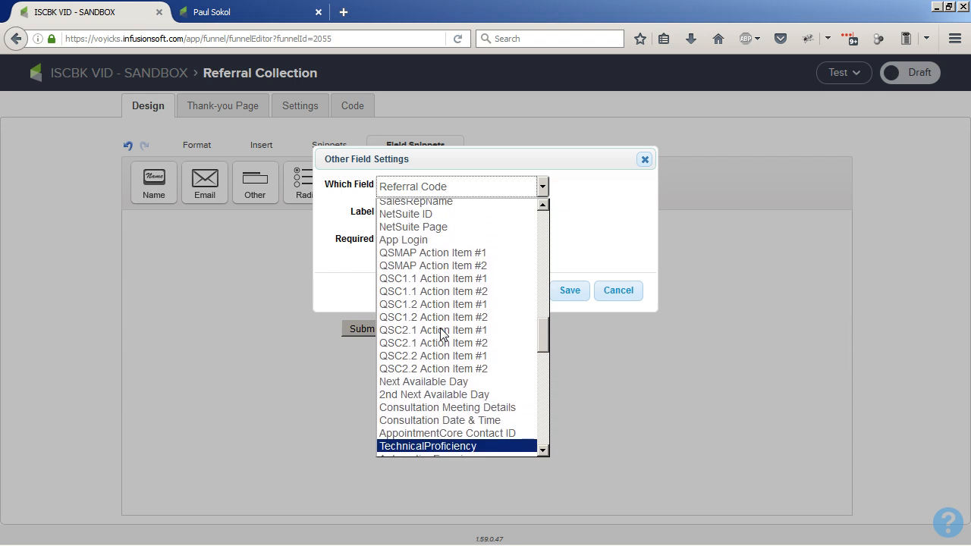
scroll(443, 334, up, 1)
scroll(439, 335, up, 4)
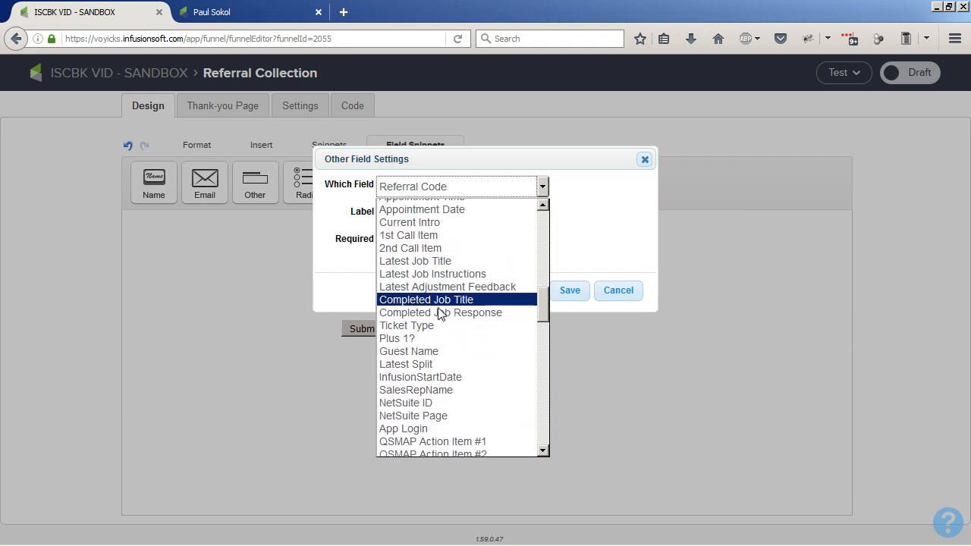
scroll(442, 319, up, 4)
scroll(443, 325, down, 1)
scroll(443, 327, down, 12)
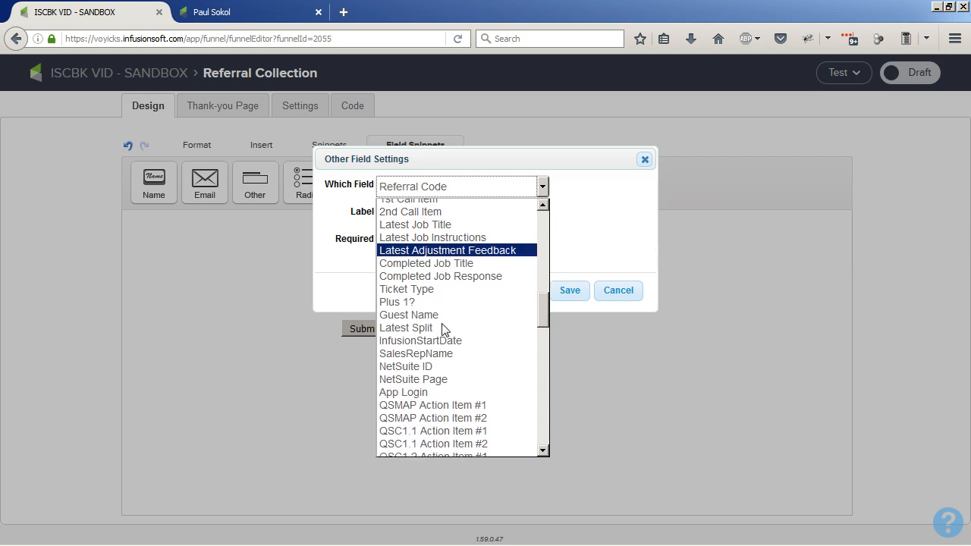
scroll(442, 339, down, 3)
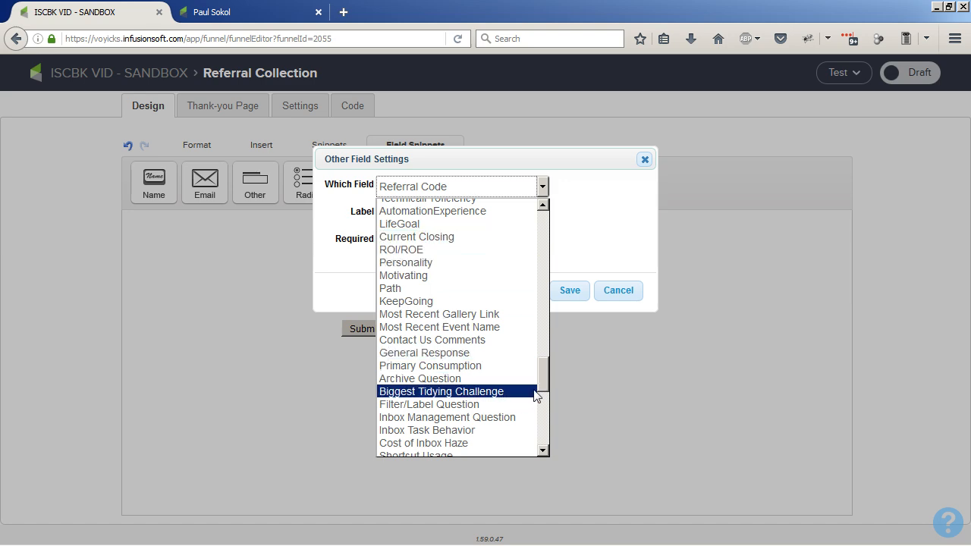
drag(547, 386, 520, 449)
scroll(531, 441, up, 2)
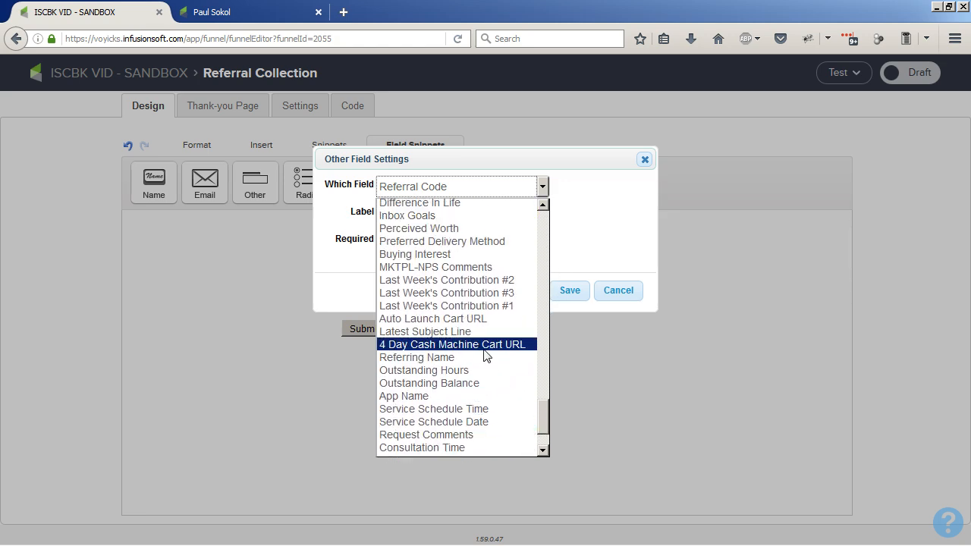
click(474, 362)
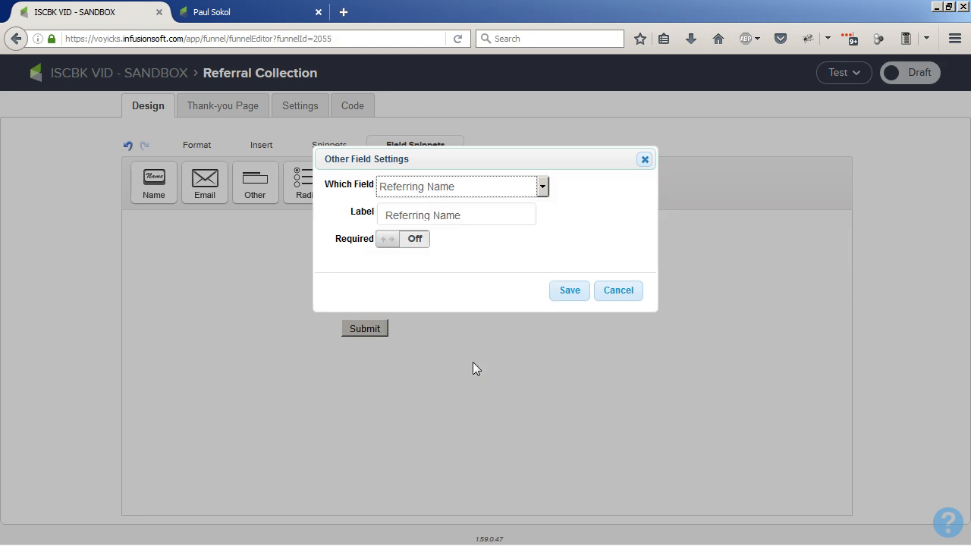
- Make the Referring Name field required, label it "My Name Is" and save its settings
click(416, 240)
drag(491, 213, 329, 216)
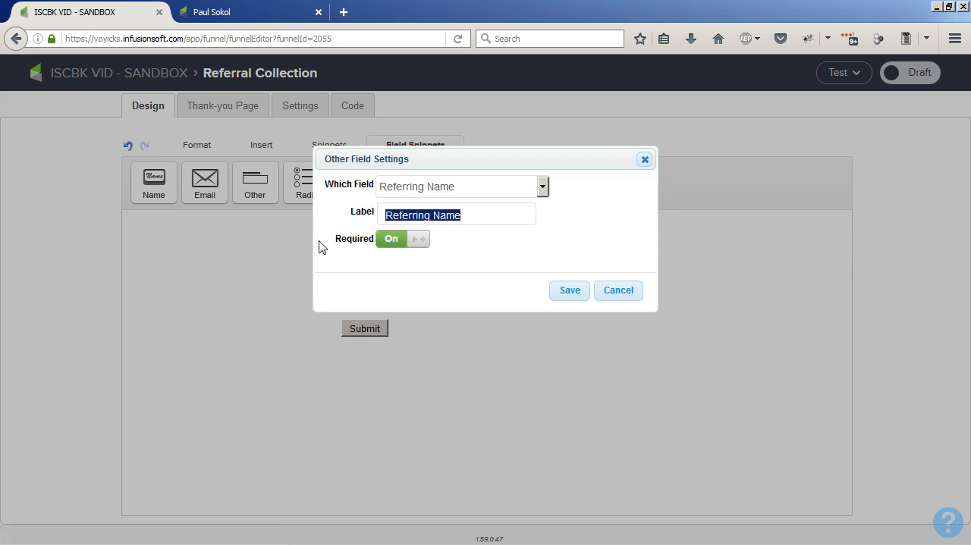
text(My n)
key(BackSpace)
text(Name Is)
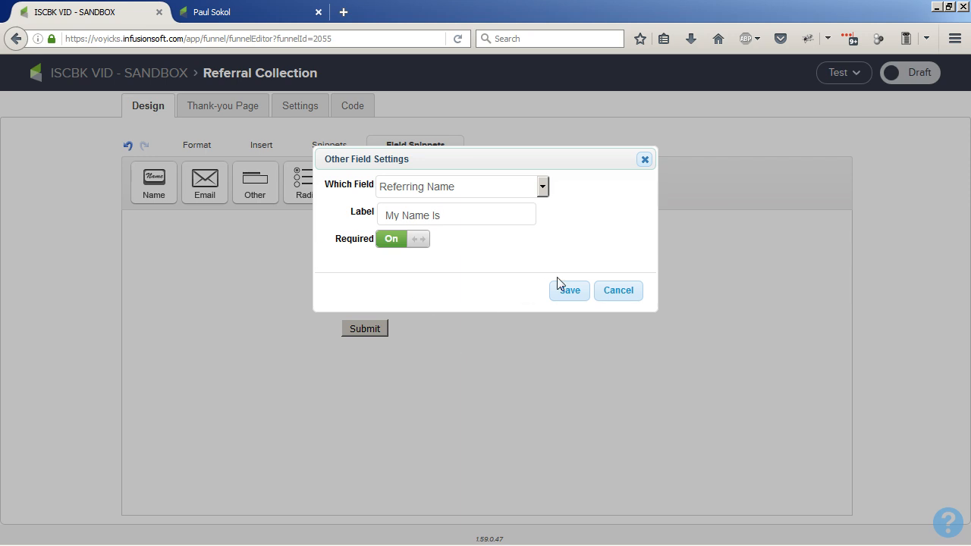
click(569, 291)
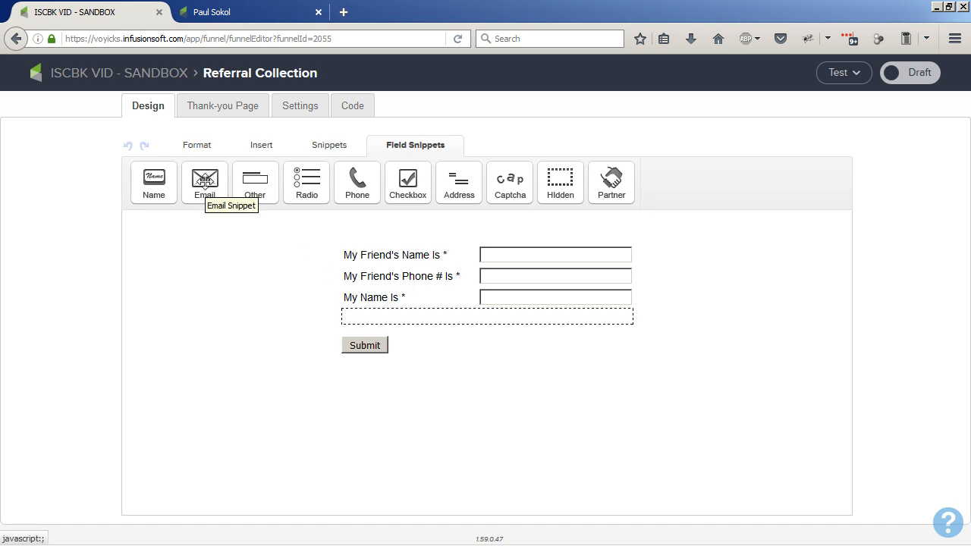
- Add a required email field below "My Name Is", mapped to Referring Email and labelled "My Email Is"
drag(204, 181, 461, 329)
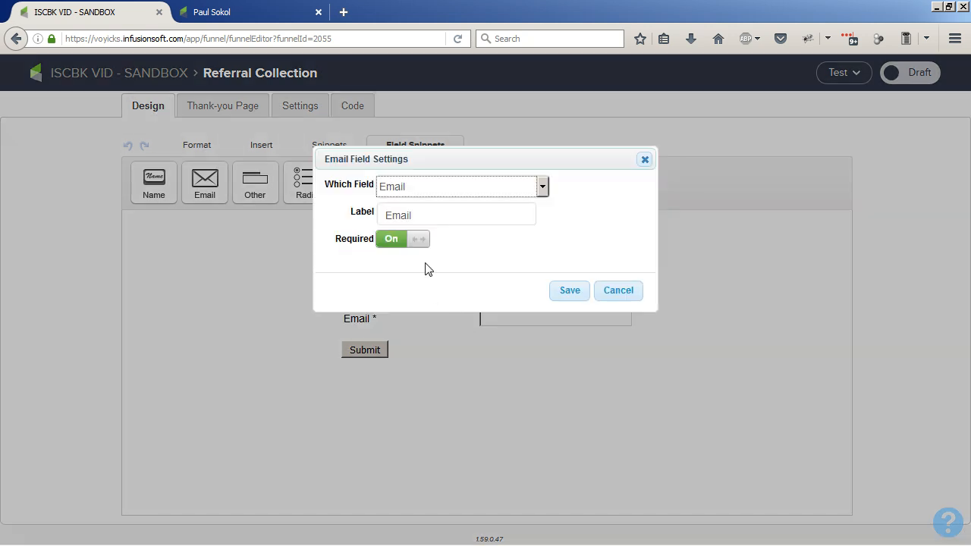
click(407, 189)
click(425, 271)
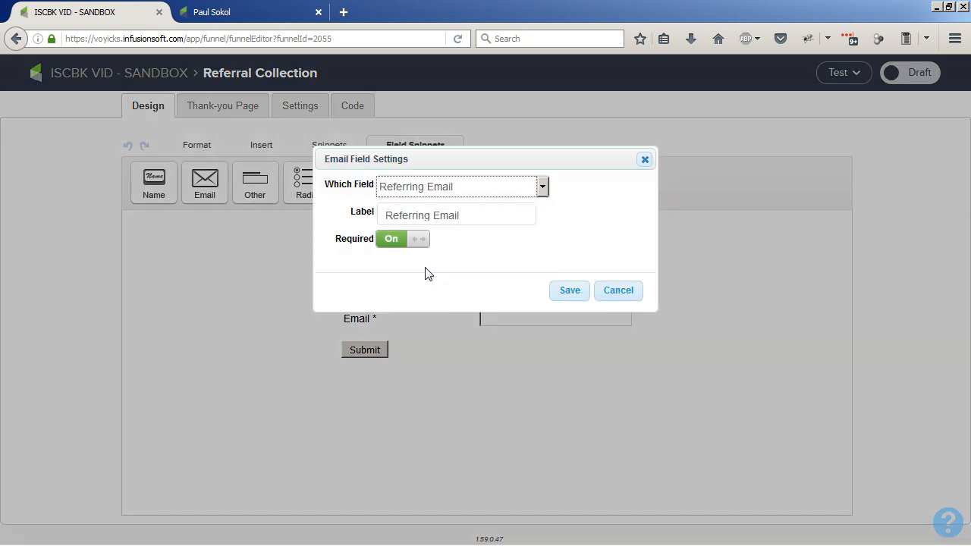
drag(466, 216, 324, 244)
text(My Email Is)
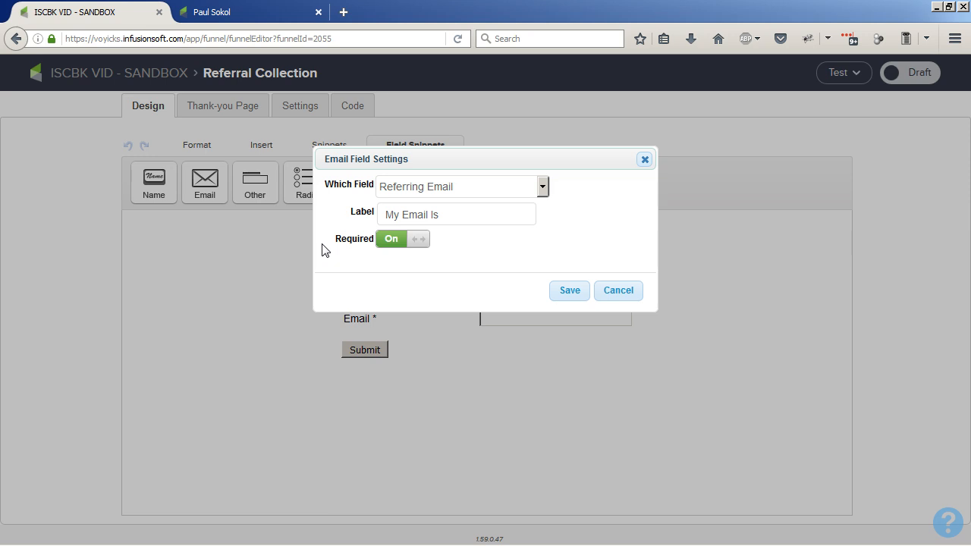
click(570, 290)
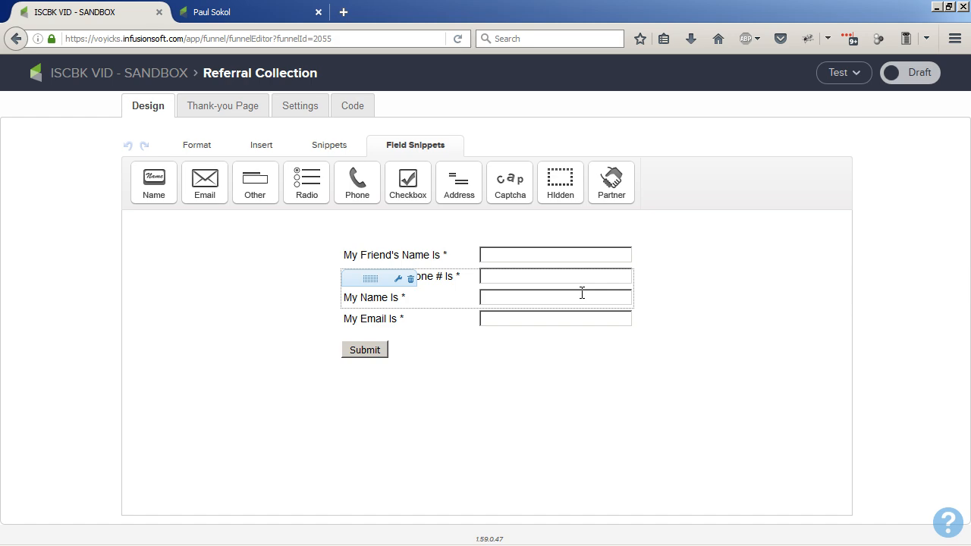
- Change the web form's submit button label to "Please Call Them" and center the button
double_click(374, 361)
double_click(472, 184)
text(Please Call Them)
key(Tab)
key(Down)
click(562, 477)
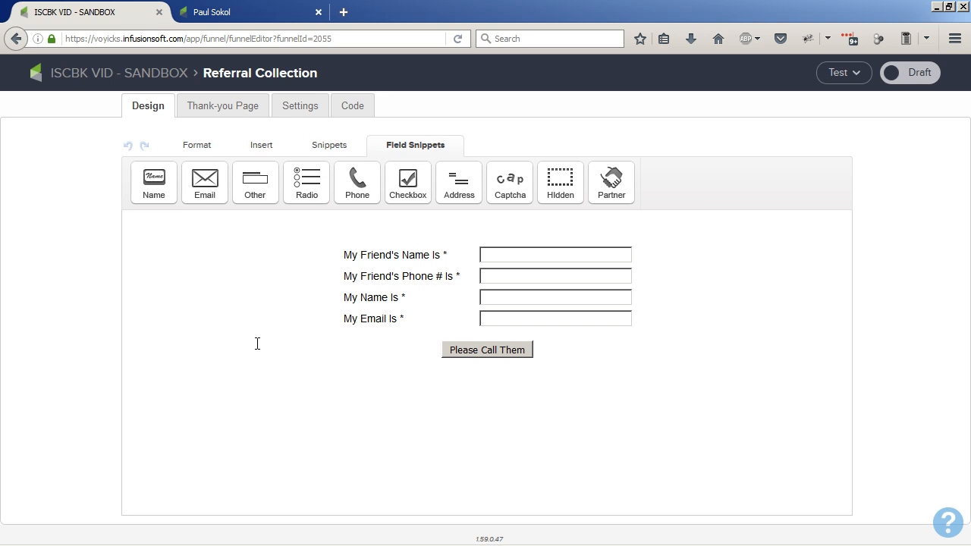
- Add the title "Recommend a Friend!" above the form fields and center it
click(323, 149)
drag(205, 189, 425, 257)
text(Recommend a Friend!)
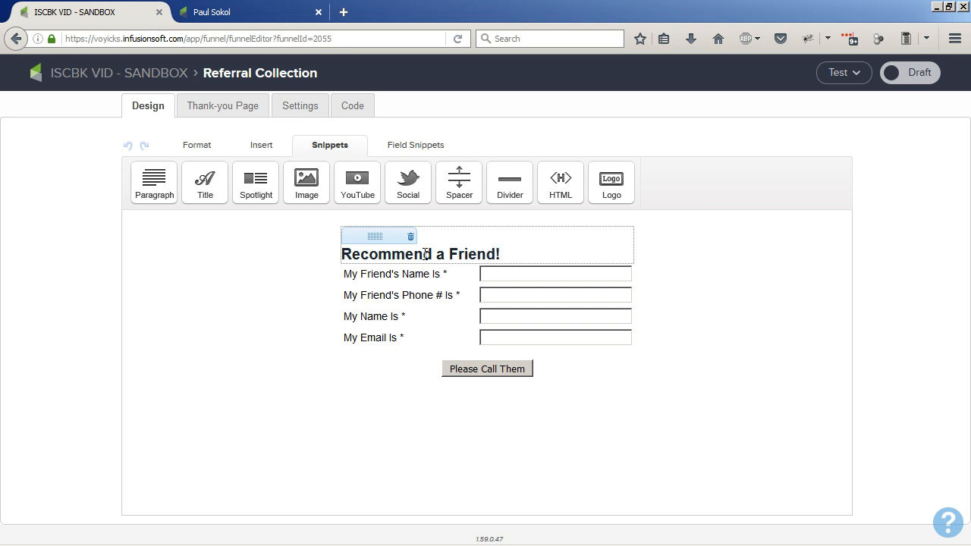
click(200, 147)
click(293, 194)
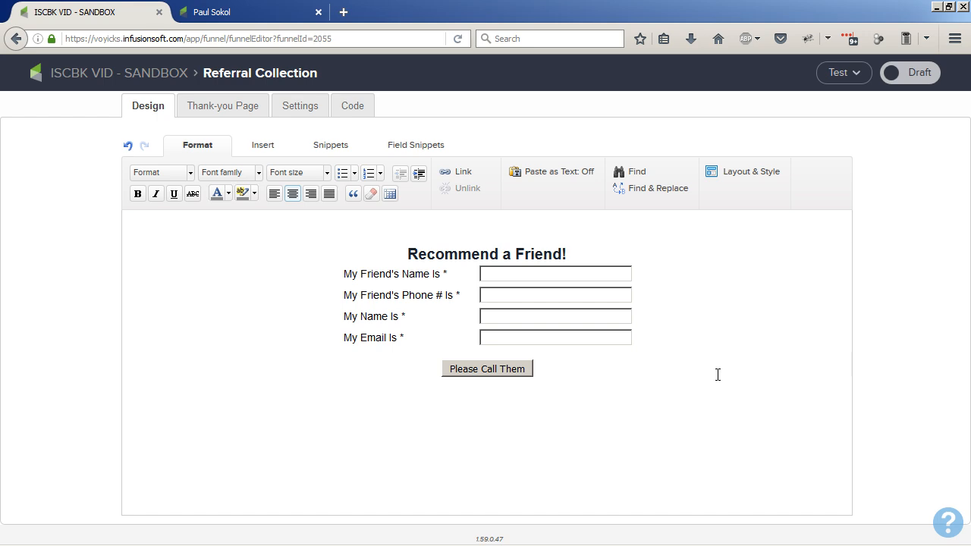
- Insert a 15 px spacer between the form title and the friend's name field
click(333, 155)
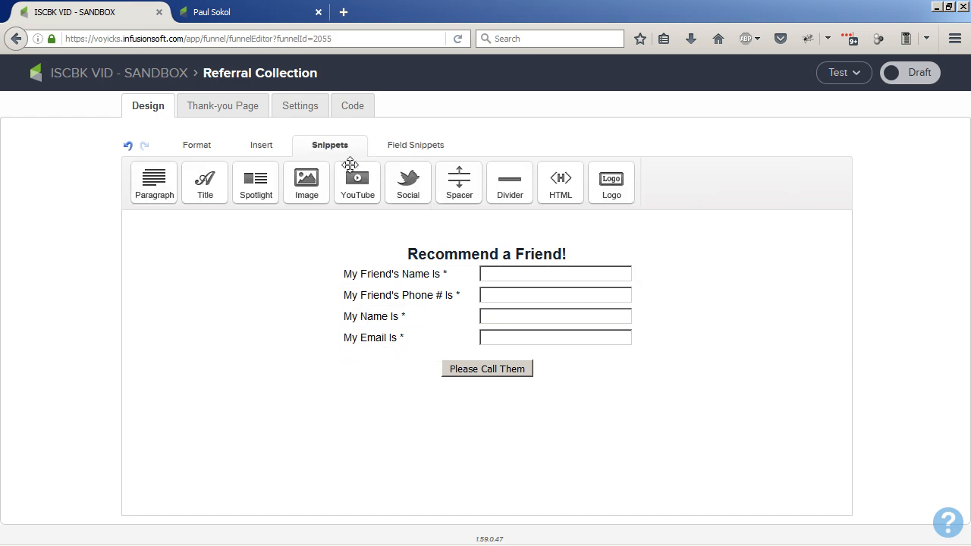
drag(450, 193, 559, 287)
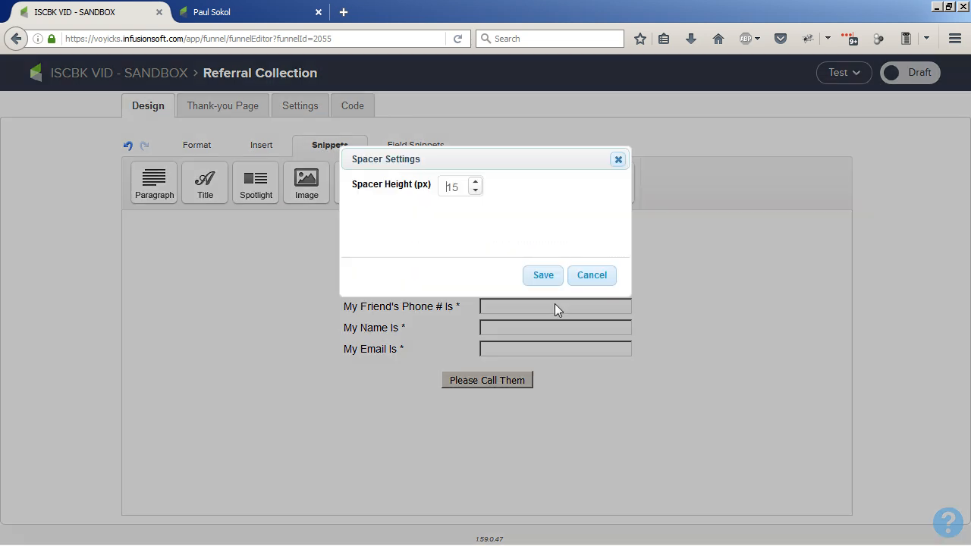
click(542, 281)
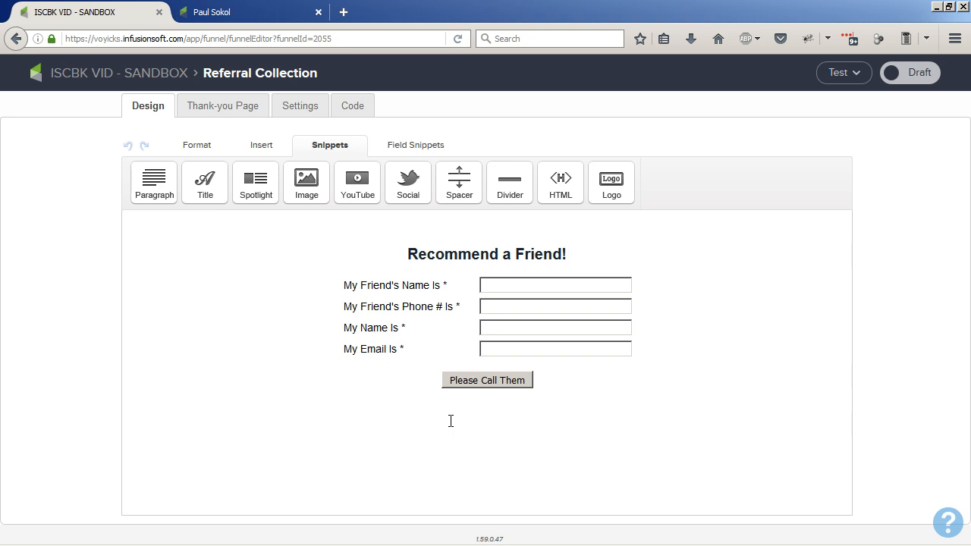
- In the thank-you page's heading, replace "filling out our form" with "the recommendation"
click(235, 112)
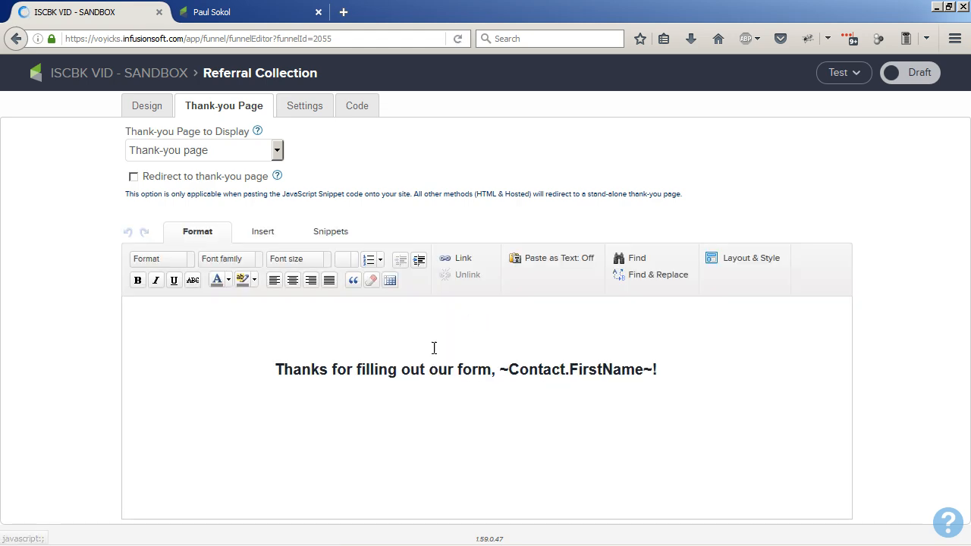
drag(491, 364, 361, 366)
key(BackSpace)
key(BackSpace)
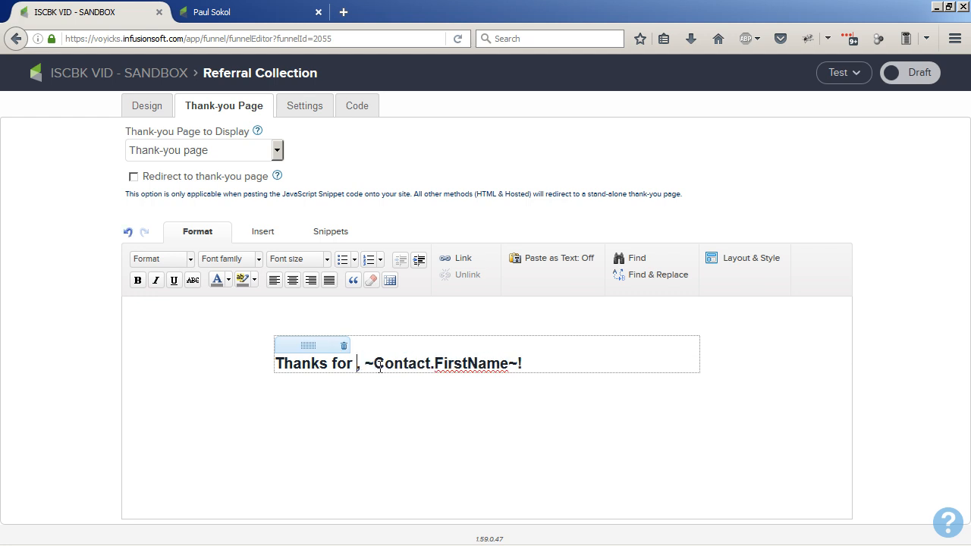
text(recp)
key(BackSpace)
key(BackSpace)
key(BackSpace)
key(BackSpace)
text(the recommendation)
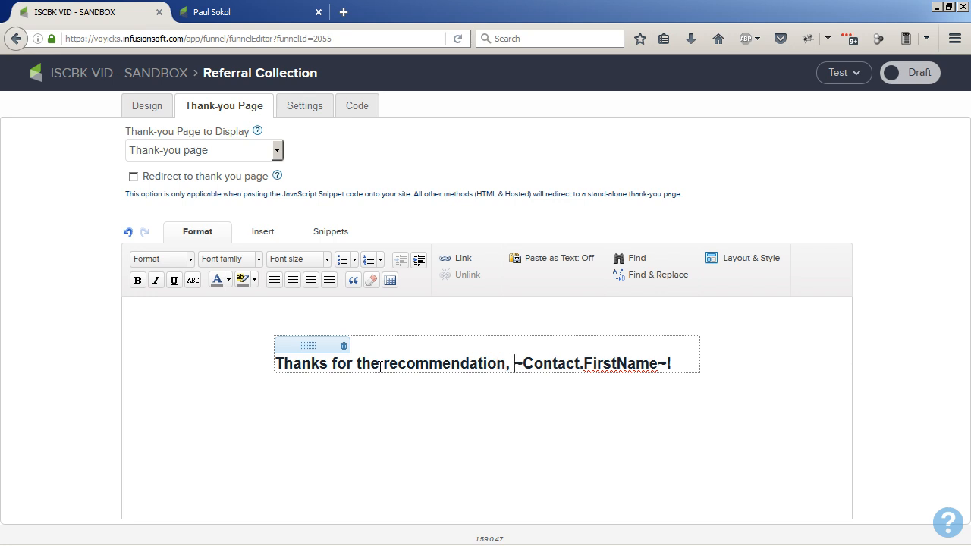
- In the thank-you page's heading, replace the First Name merge field with the custom contact merge field Referring Name
key(shift+End)
key(shift+Left)
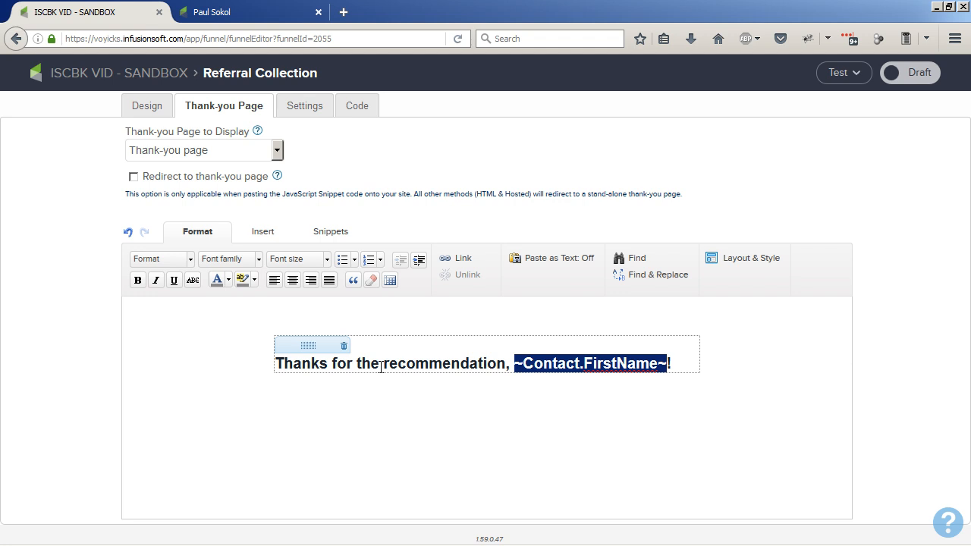
key(Delete)
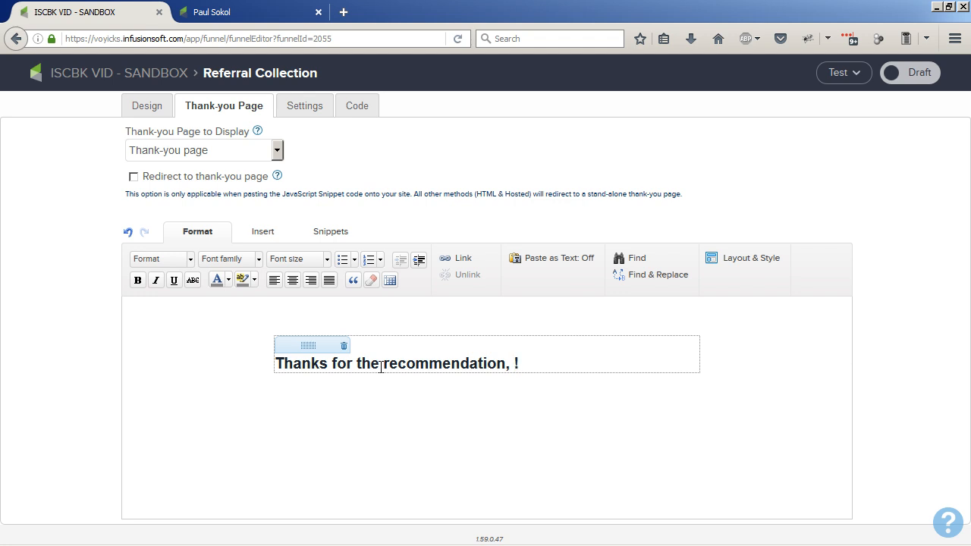
click(264, 234)
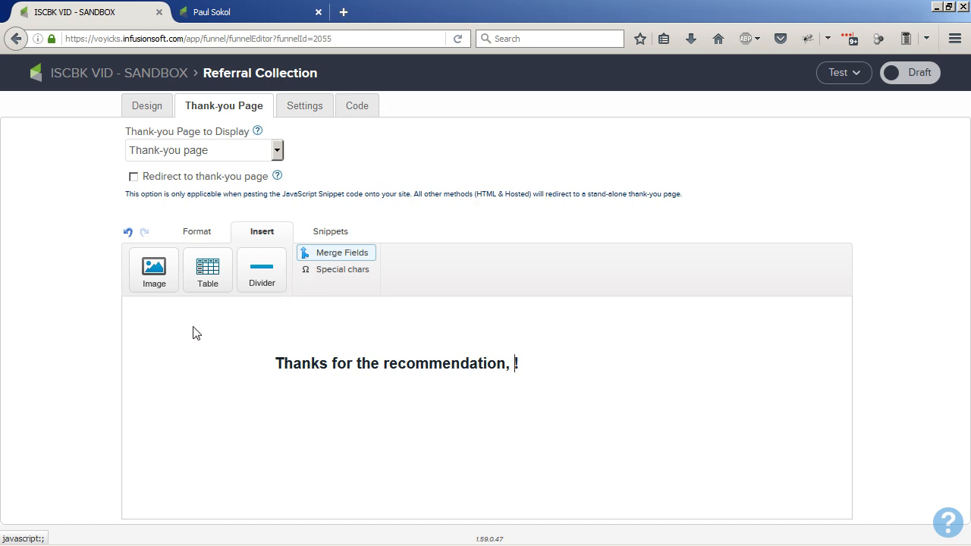
click(348, 253)
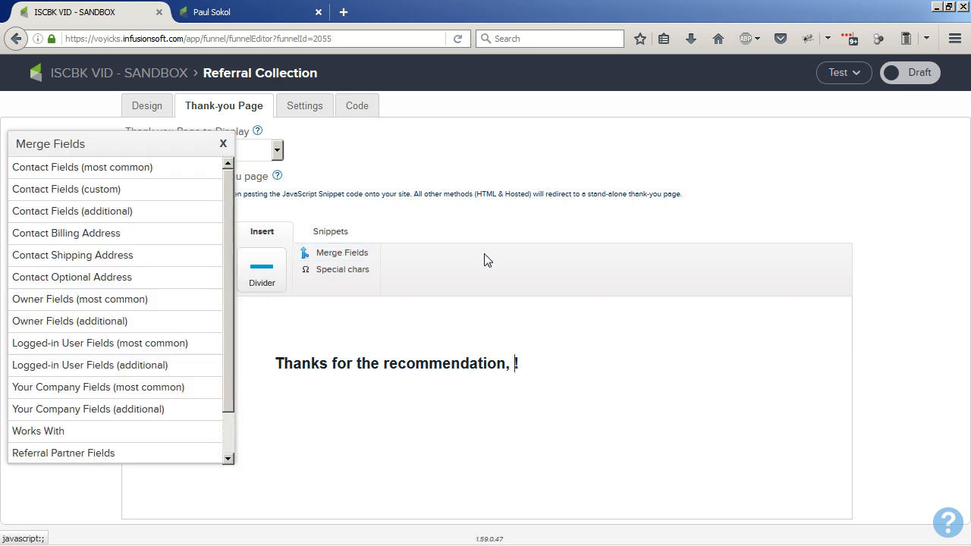
click(110, 200)
drag(226, 190, 210, 435)
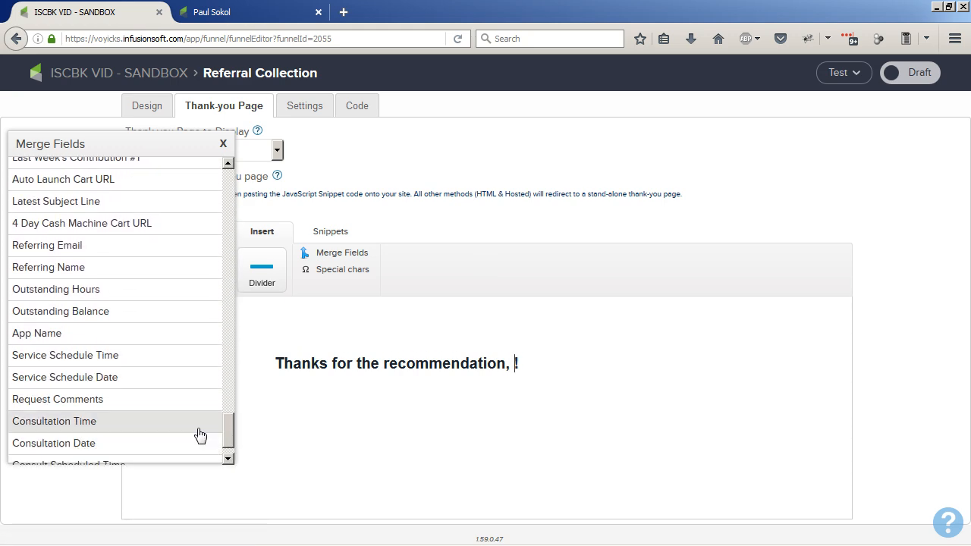
click(75, 277)
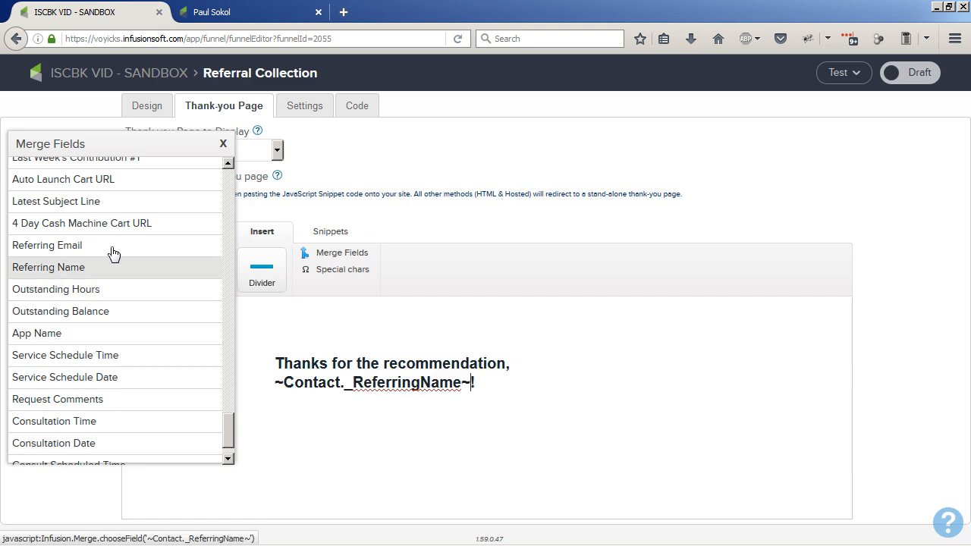
click(223, 145)
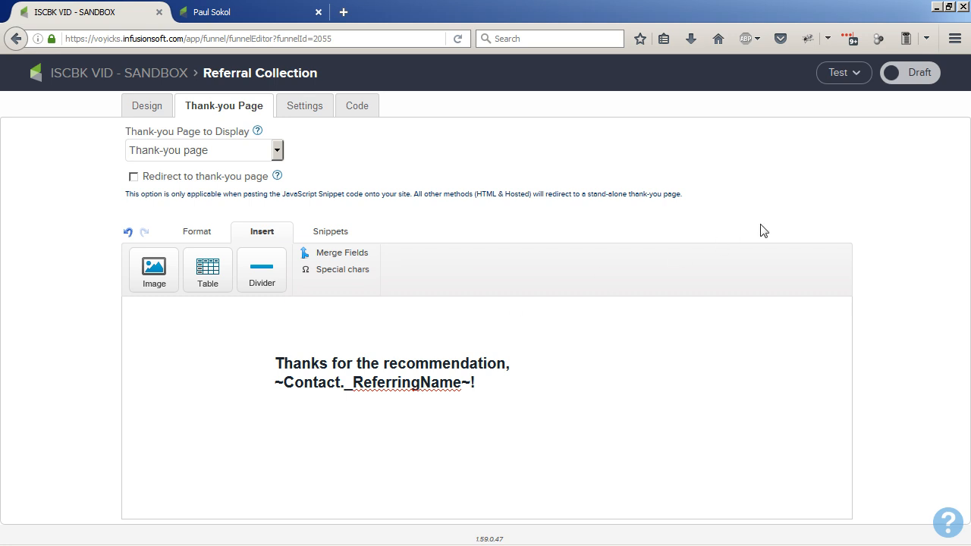
- Turn off auto-populating the web form with contact information, mark the form as Ready and return to the campaign canvas
click(298, 111)
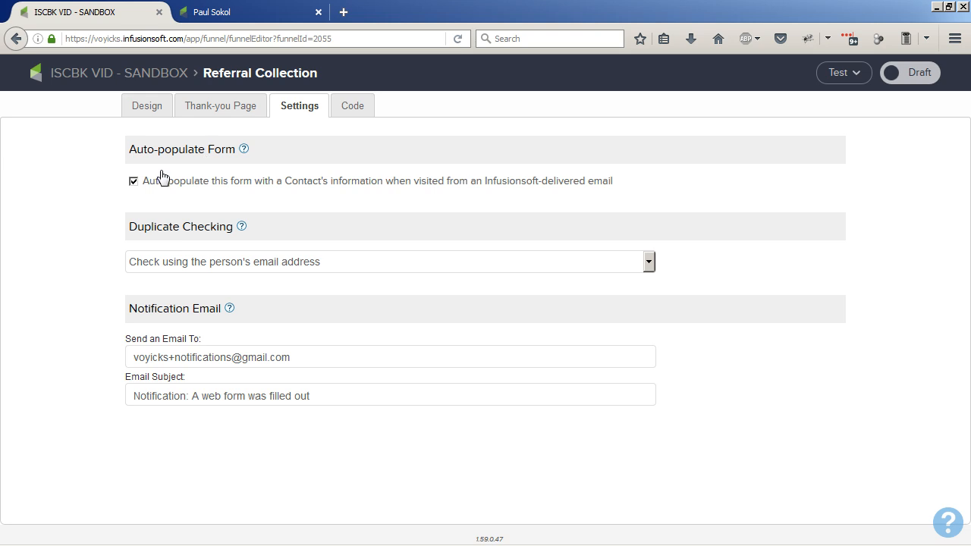
click(134, 183)
click(917, 77)
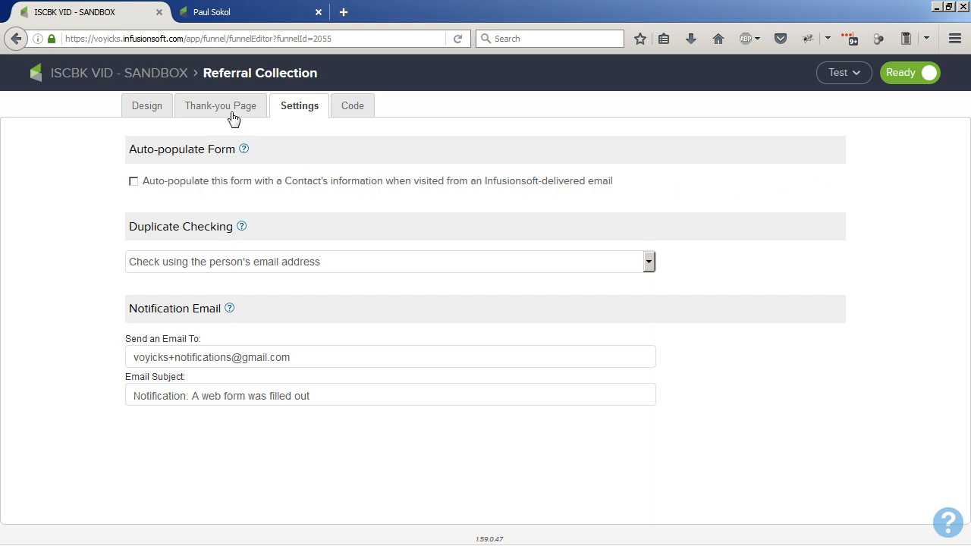
click(161, 76)
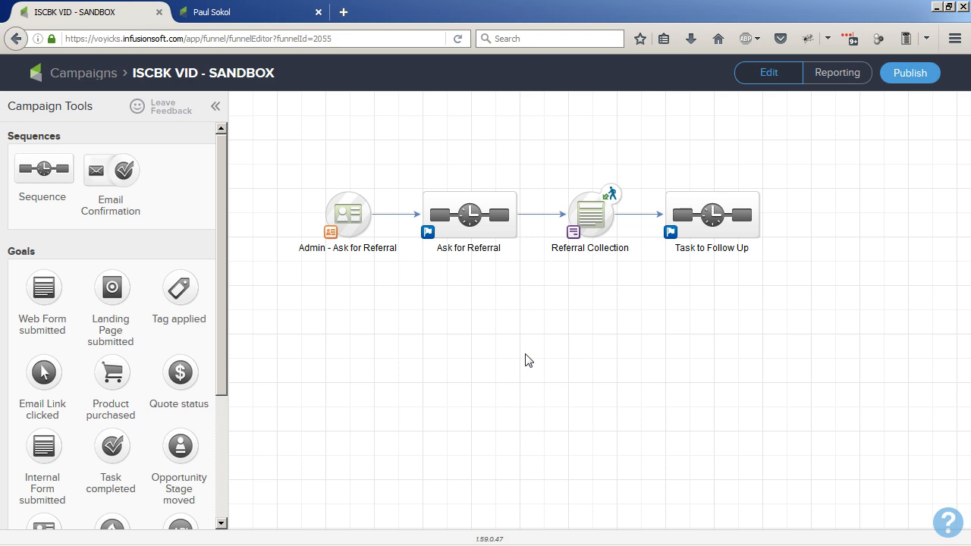
- In the Task to Follow Up sequence, add a Create Task step connected to Start and name it "Task to Follow Up"
mouse_move(590, 216)
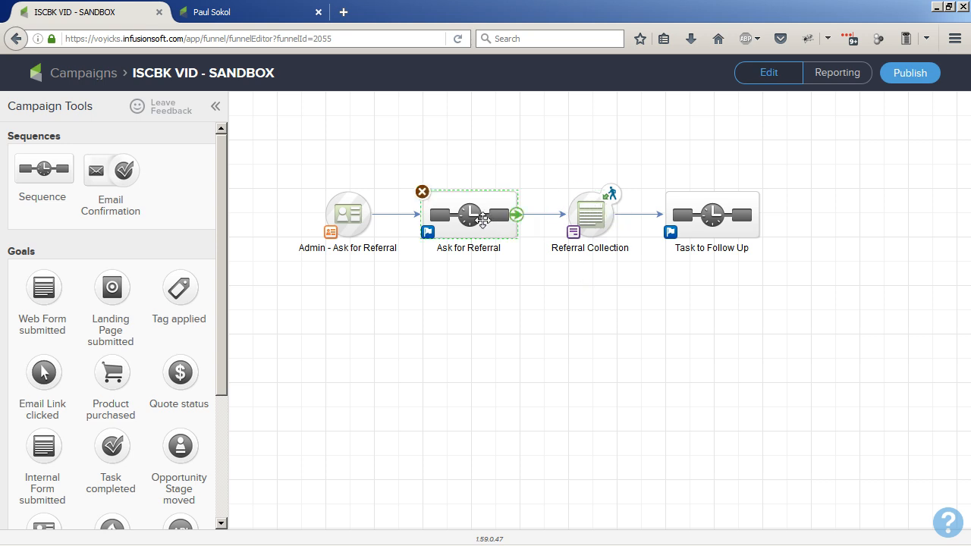
mouse_move(717, 220)
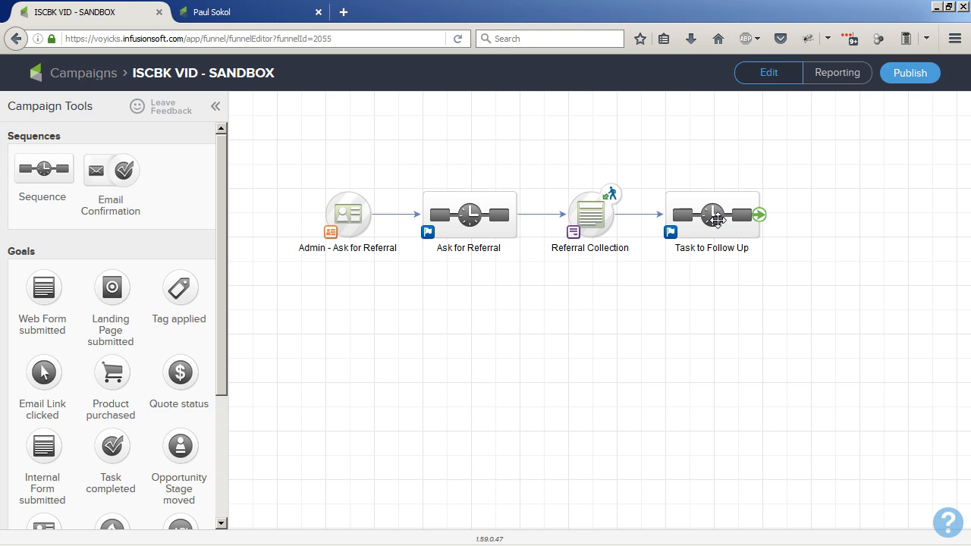
mouse_move(474, 218)
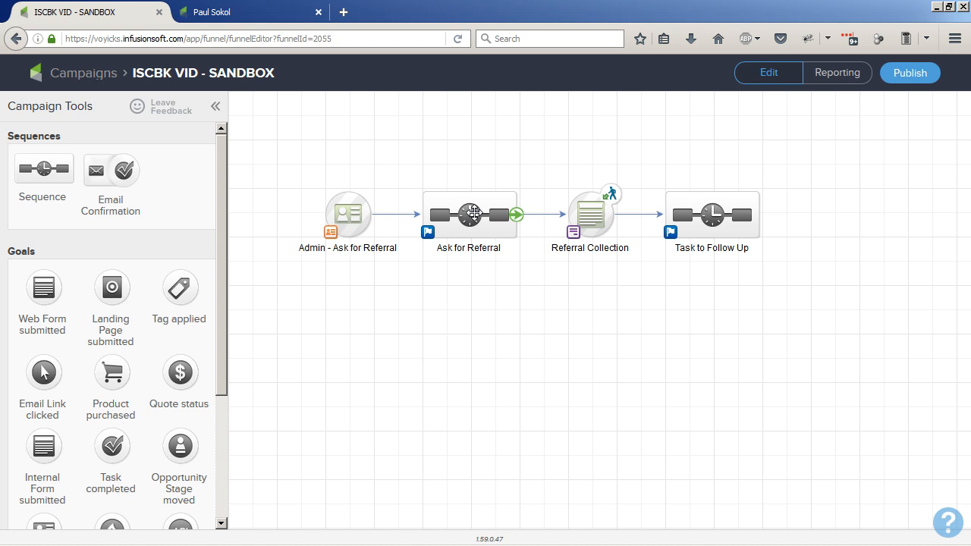
click(508, 274)
double_click(713, 215)
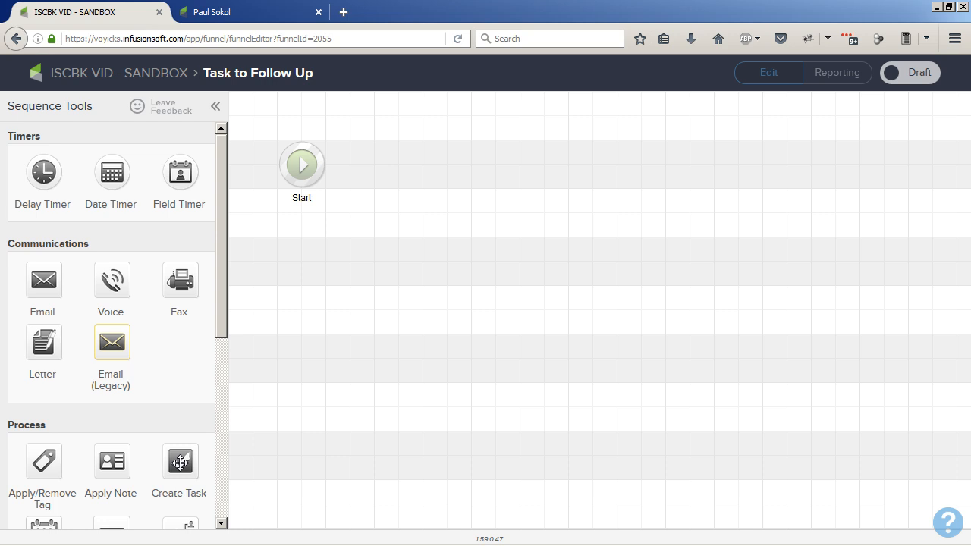
drag(181, 461, 398, 164)
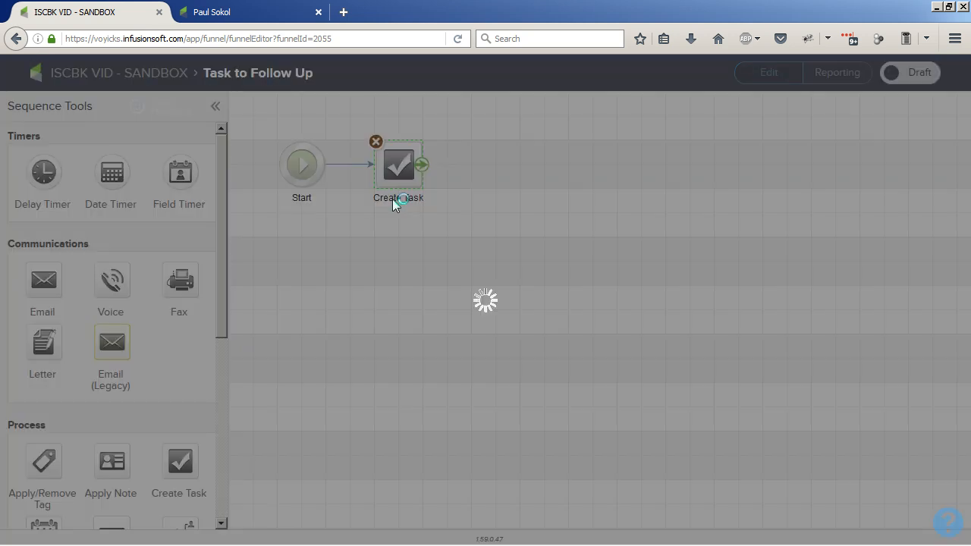
click(392, 198)
text(Task to Folow)
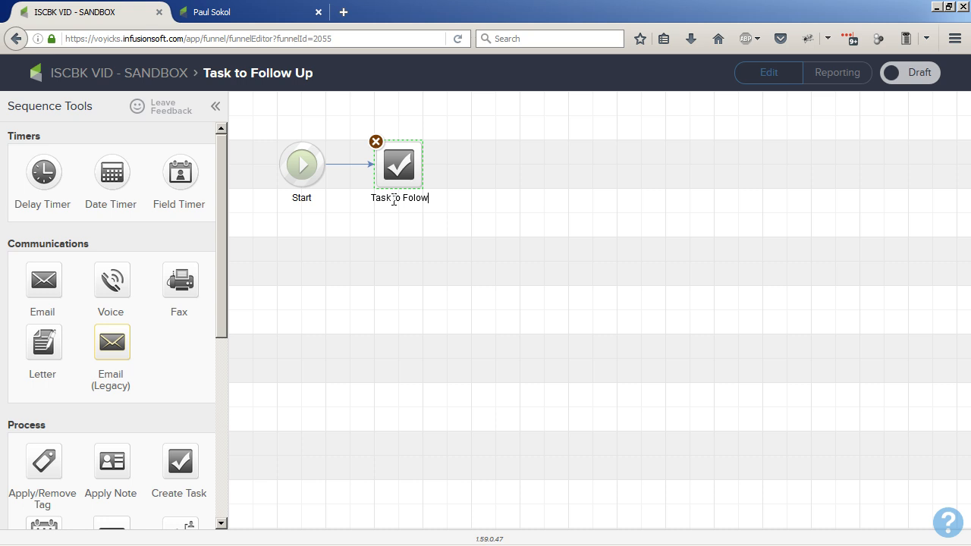
key(BackSpace)
key(BackSpace)
key(BackSpace)
text(low Up)
- Set the task's type to Call and its title to "New Referral - " followed by the contact's First Name merge field
double_click(393, 170)
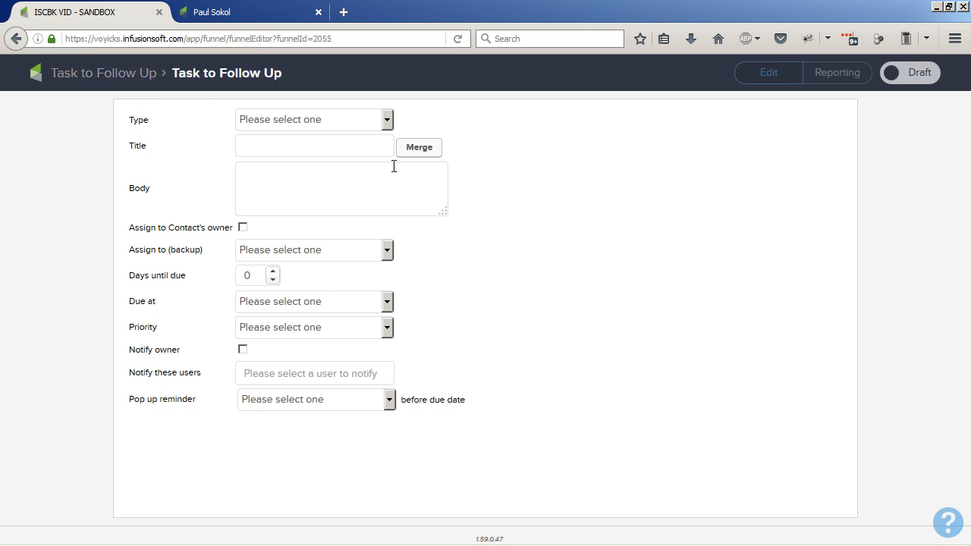
click(362, 126)
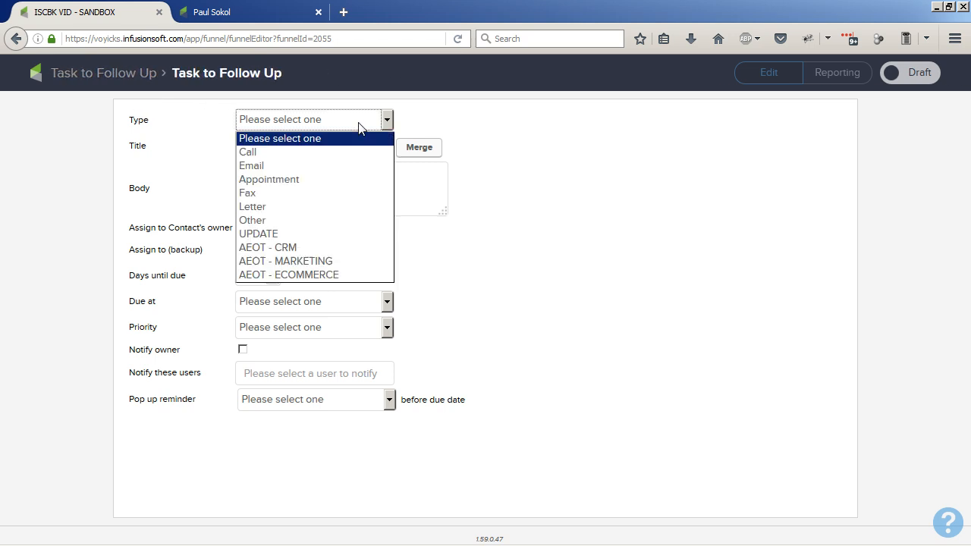
click(315, 156)
click(312, 147)
text(New Referral -)
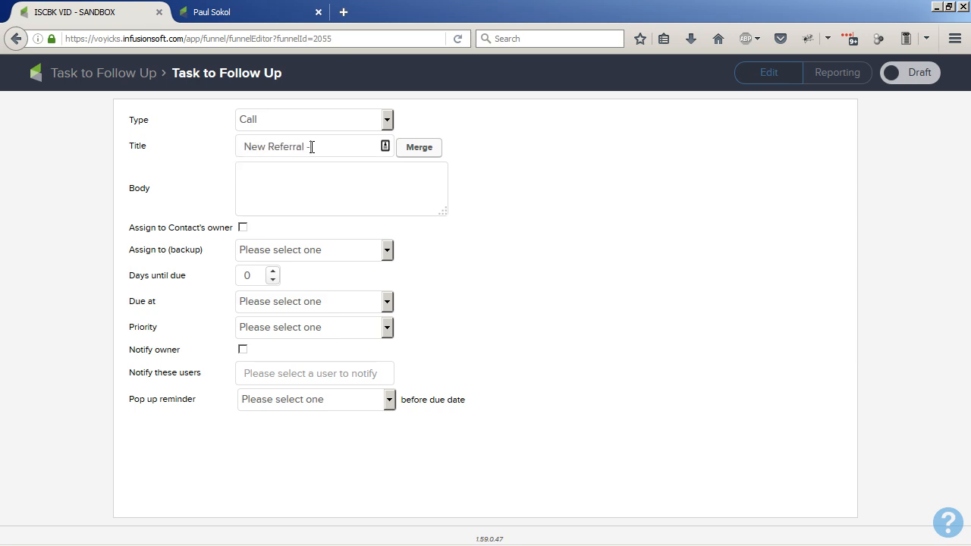
click(425, 150)
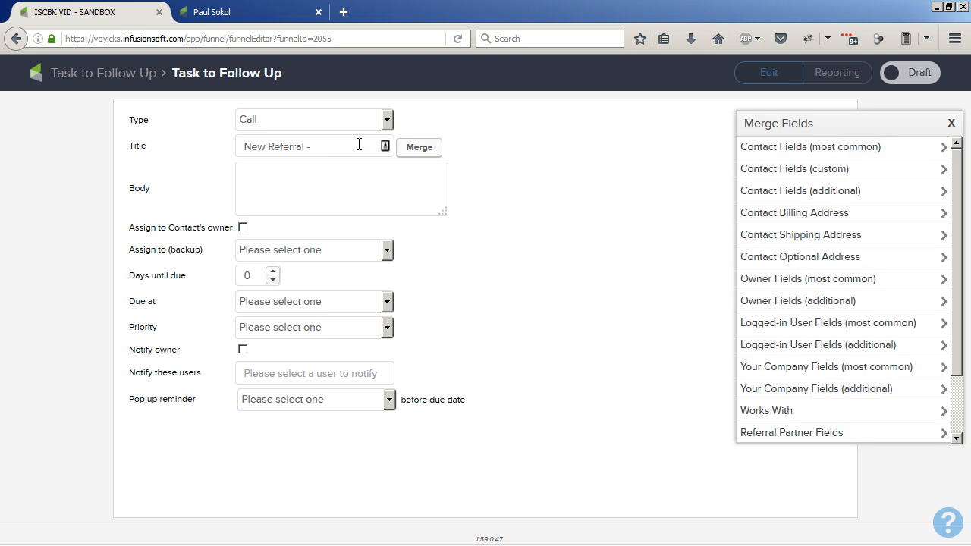
click(851, 150)
click(833, 171)
click(826, 192)
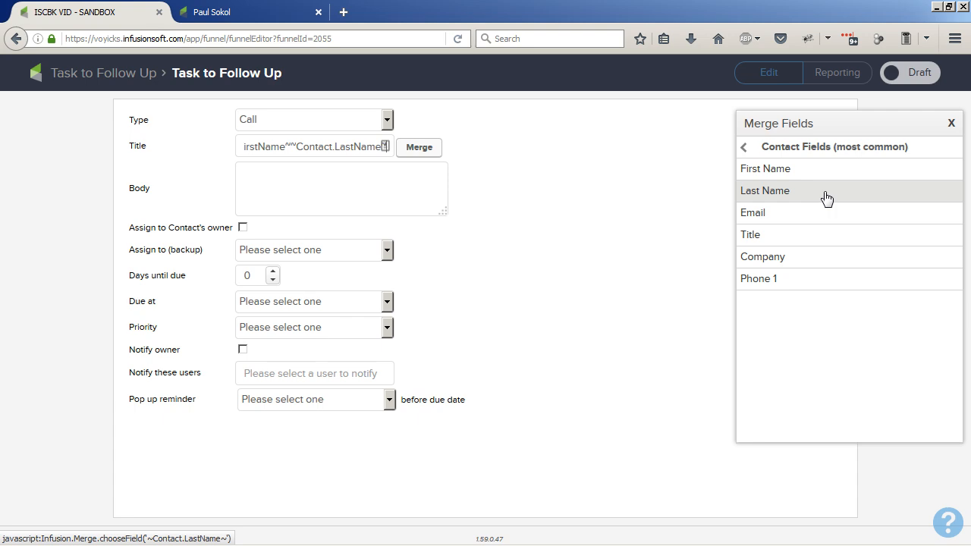
key(shift+Left)
key(shift+Left)
key(shift+Left)
key(shift+Left)
key(shift+Left)
key(shift+Left)
key(shift+Left)
key(shift+Left)
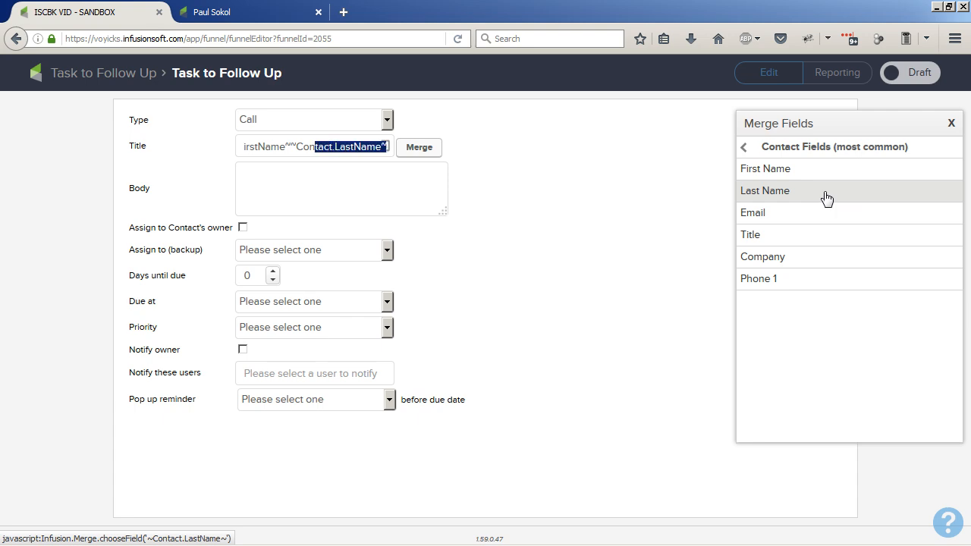
key(BackSpace)
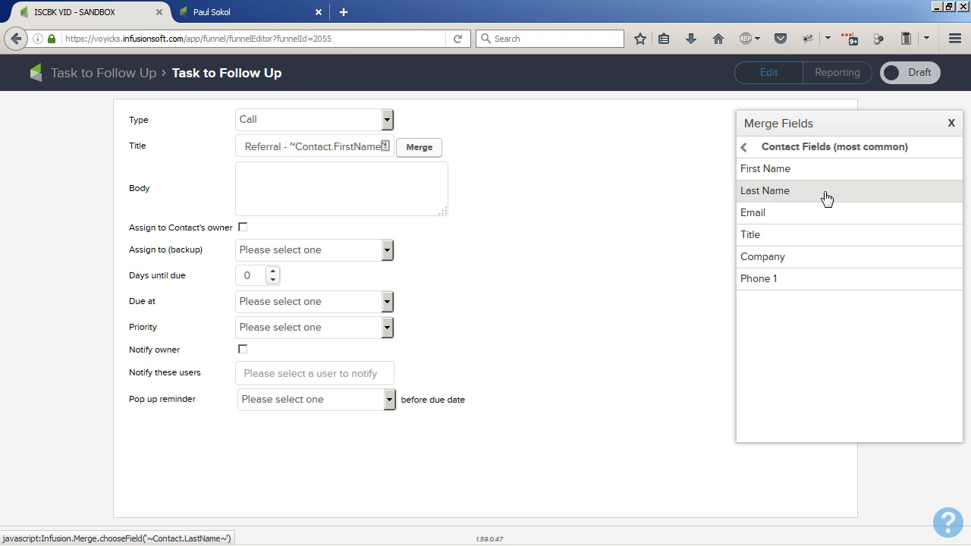
- Start the task body with the Referring Name merge field, followed by the Referring Email merge field in parentheses
click(311, 173)
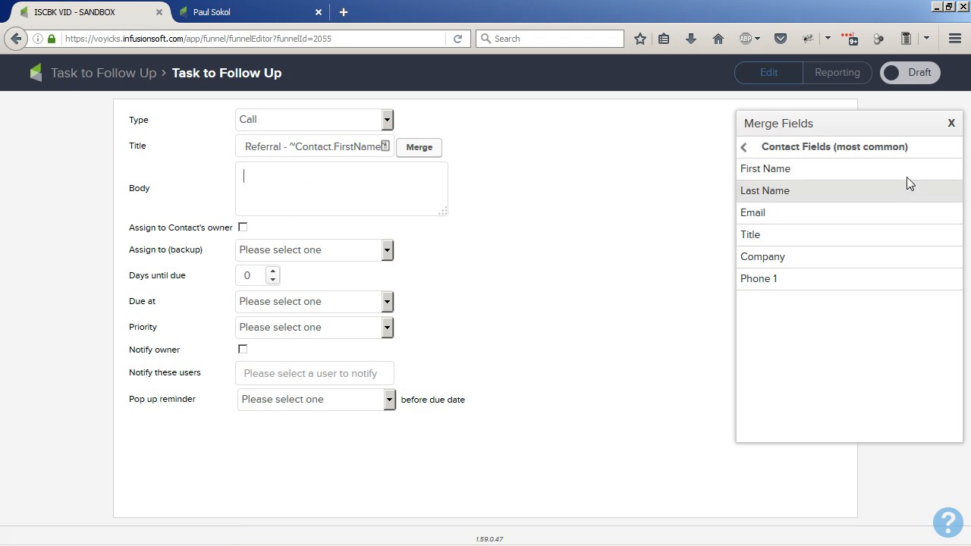
click(873, 148)
click(825, 175)
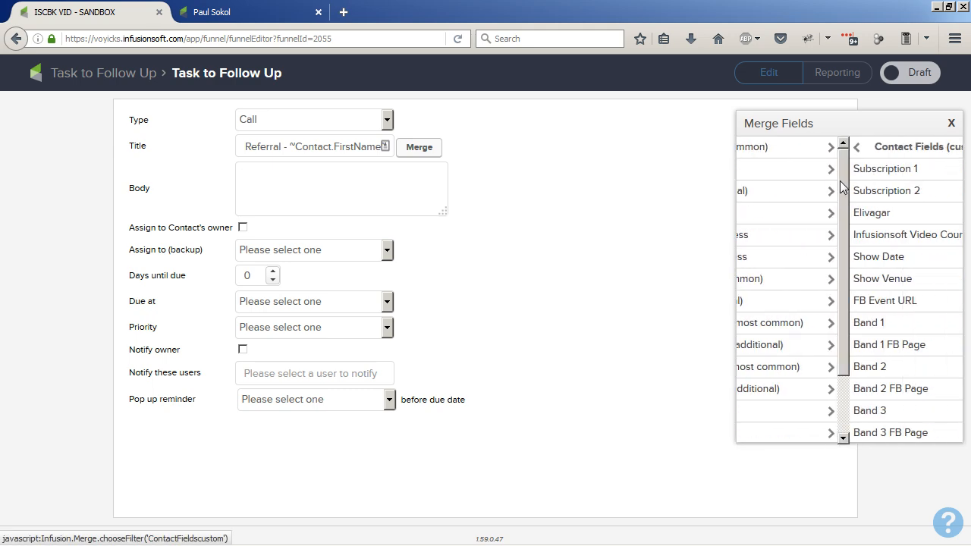
drag(956, 178, 954, 406)
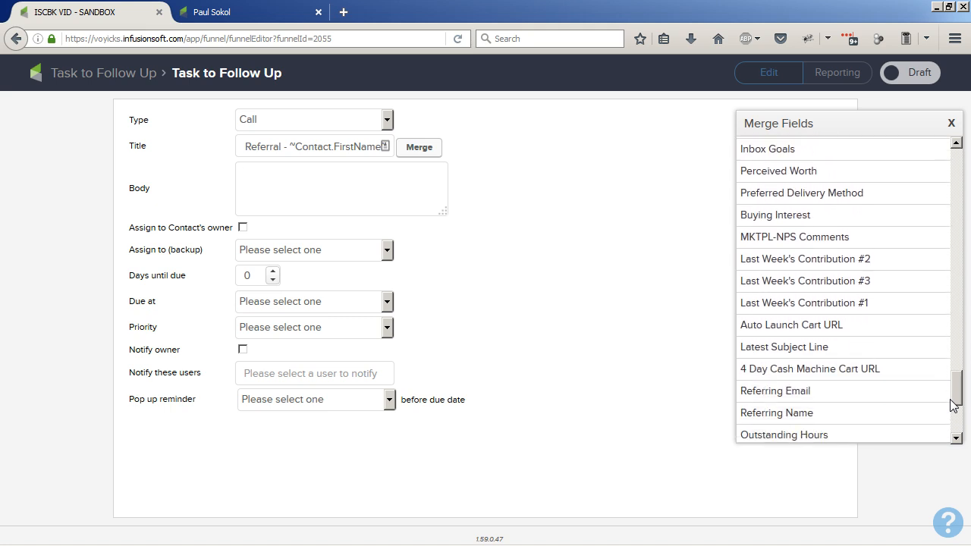
click(745, 416)
click(747, 392)
click(369, 176)
key(Return)
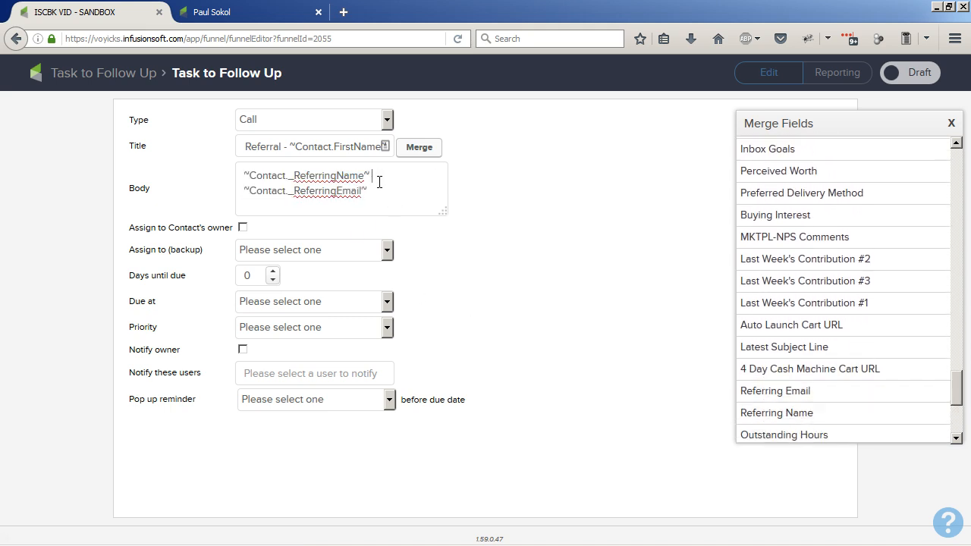
text(()
text())
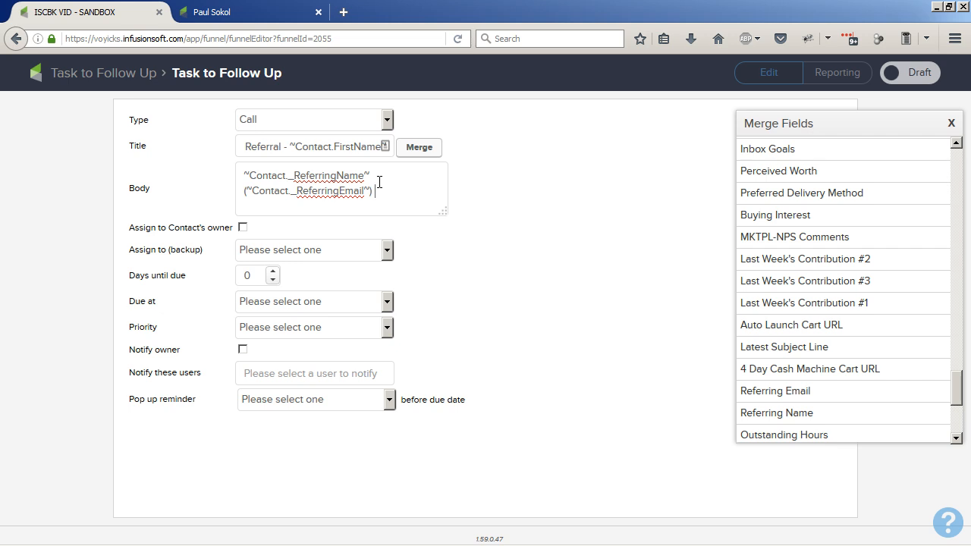
- Complete the task body with "just referred ~Contact.FirstName~ to us. Give ~Contact.FirstName~ a call at ~Contact.Phone1~." and enlarge the text box to show it all
text( just referred)
scroll(797, 182, up, 10)
scroll(793, 174, up, 6)
click(880, 148)
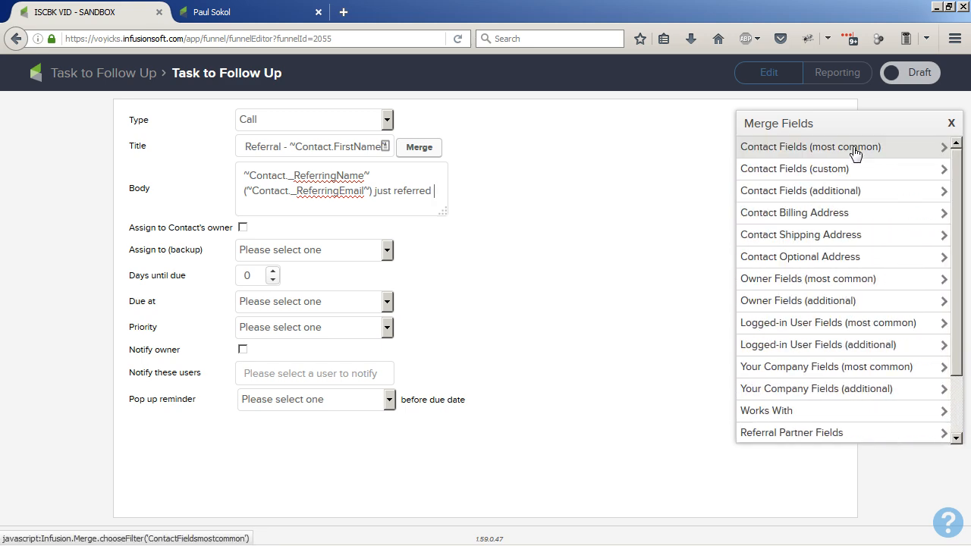
click(855, 152)
click(826, 171)
text(to us. Give)
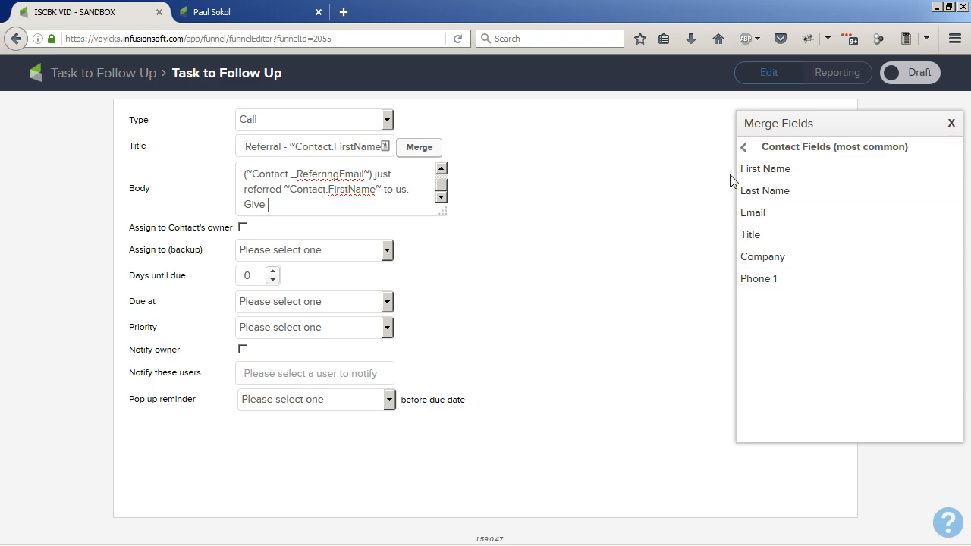
click(766, 169)
text(a cal at)
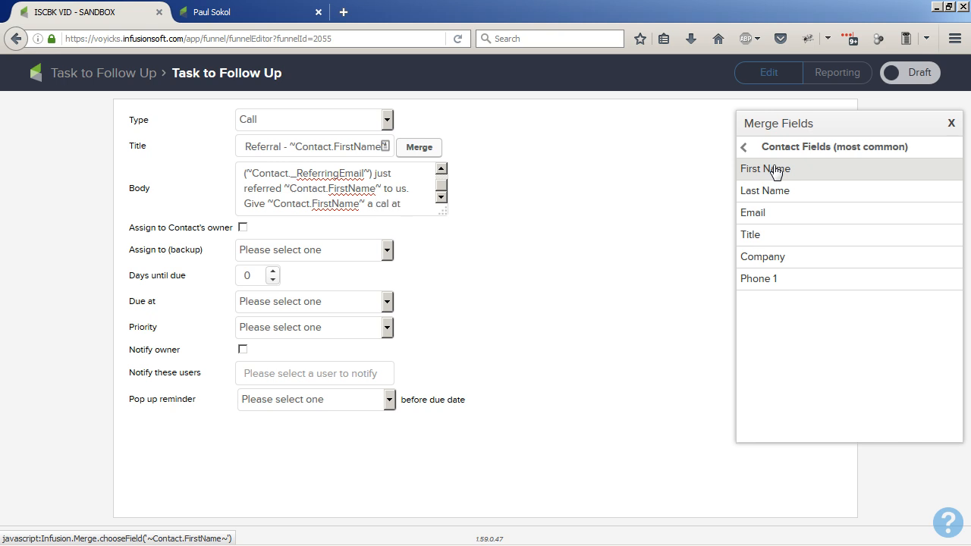
click(777, 276)
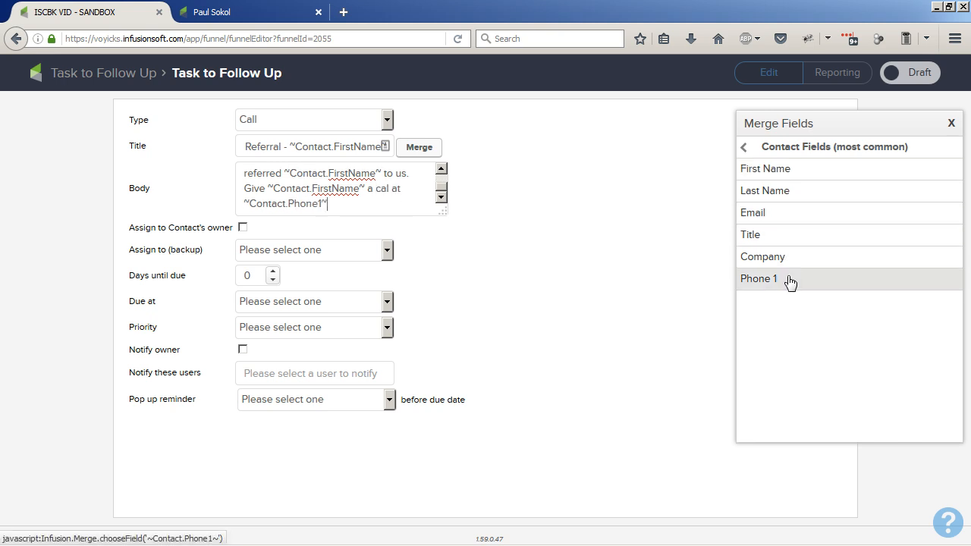
click(390, 189)
text(l)
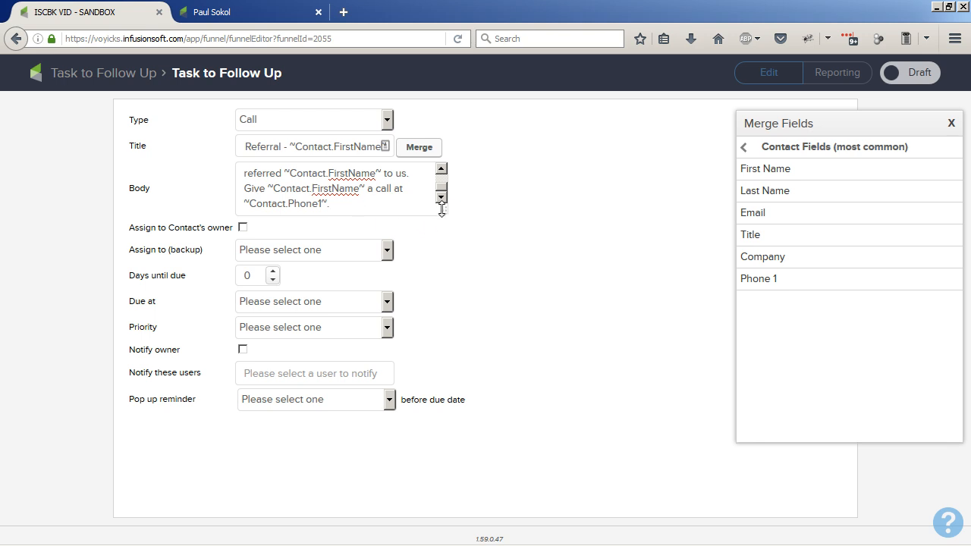
drag(442, 211, 445, 279)
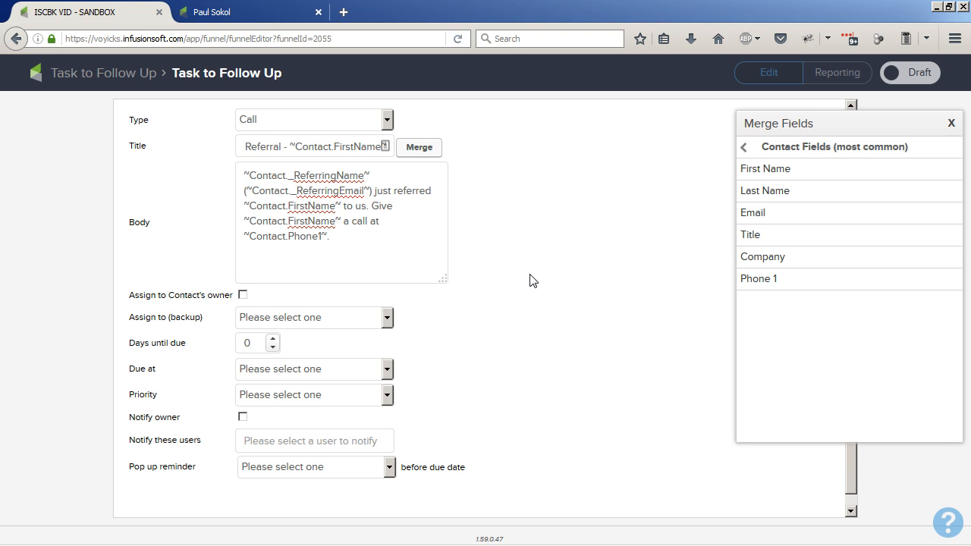
- Choose the backup user the follow-up task is assigned to and set its priority to 1. Critical
click(367, 318)
click(314, 375)
click(318, 394)
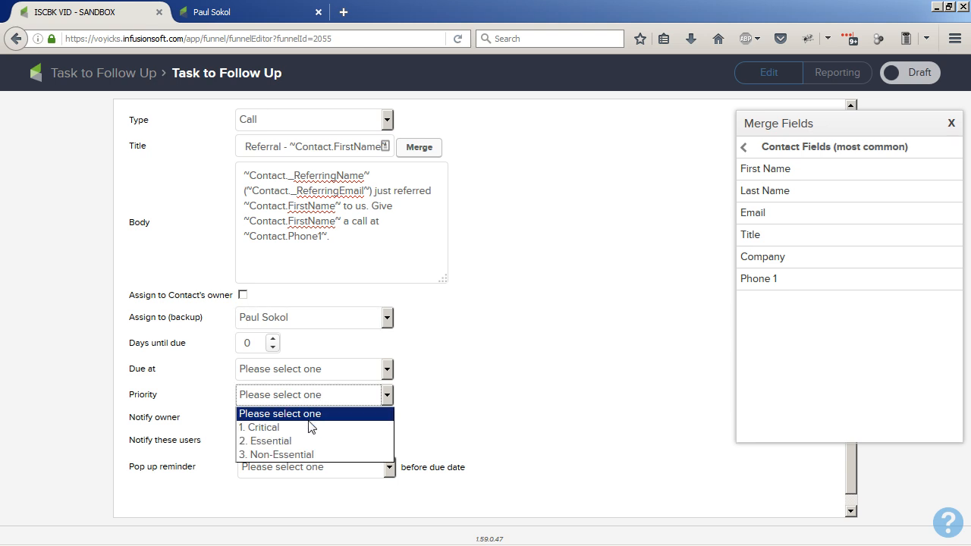
click(314, 426)
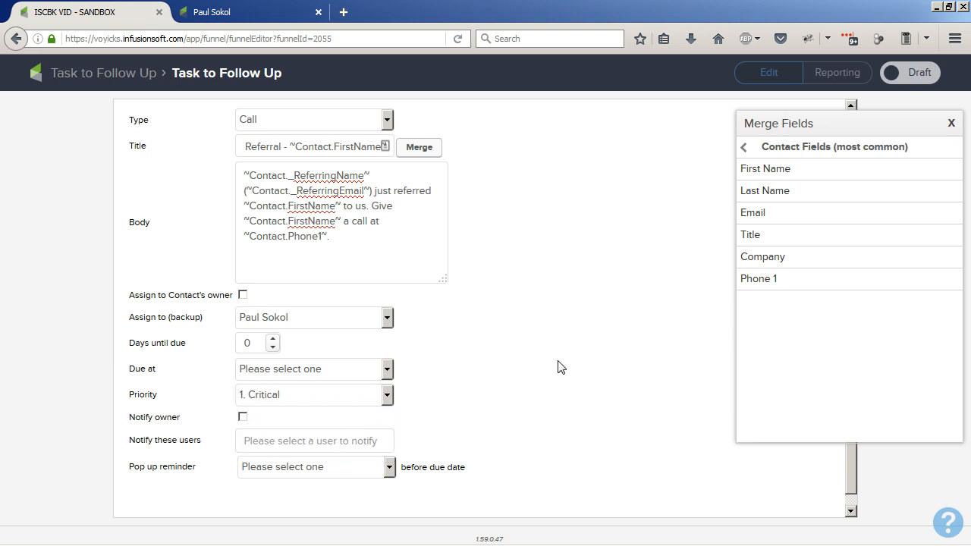
- Take the follow-up task and its Task to Follow Up sequence out of draft, and return to the campaign
click(910, 73)
click(129, 74)
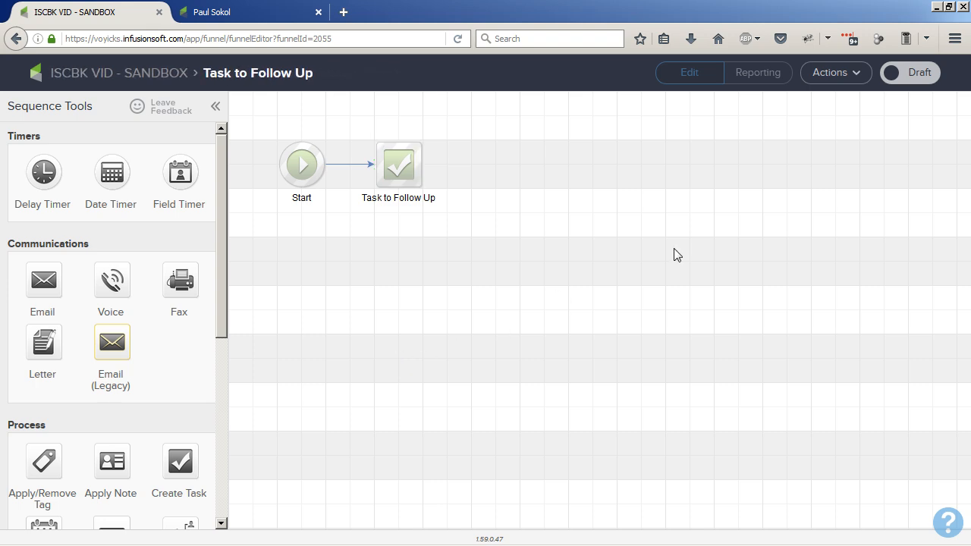
click(916, 79)
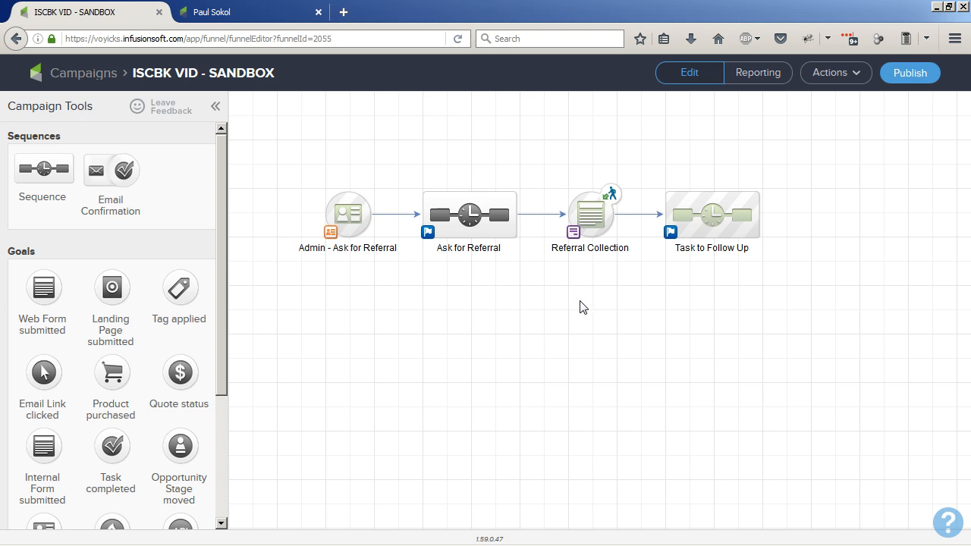
- Publish the ISCBK VID - SANDBOX campaign and return to editing it
click(598, 226)
click(486, 226)
click(487, 298)
click(911, 73)
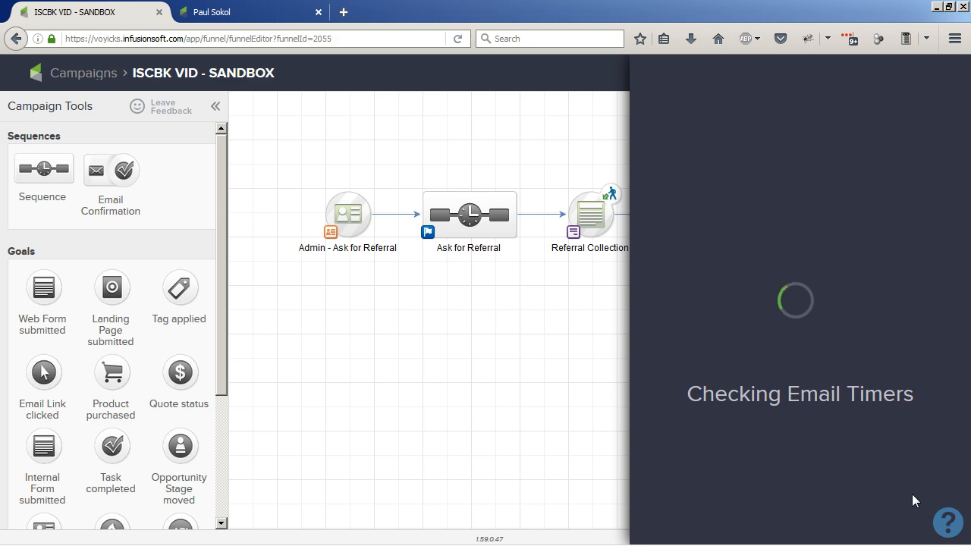
click(918, 447)
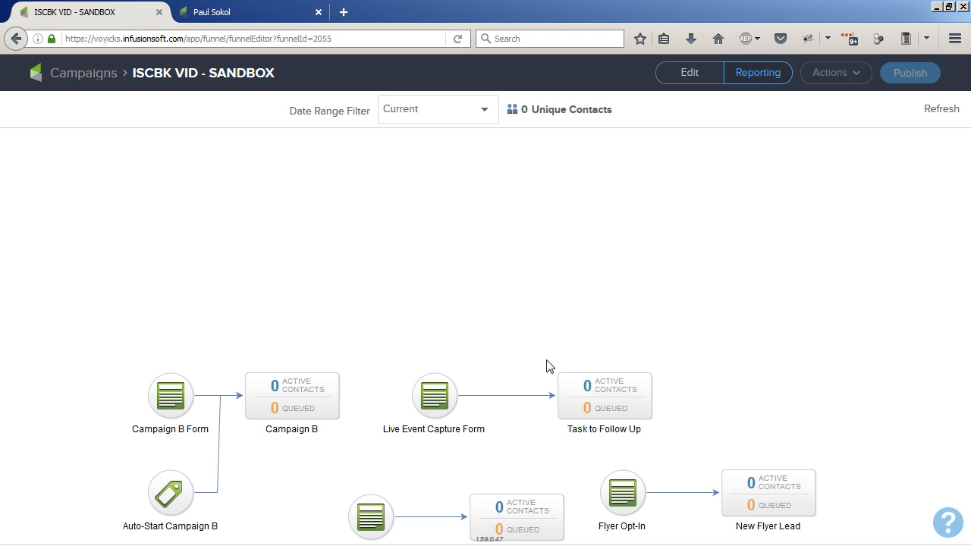
click(705, 73)
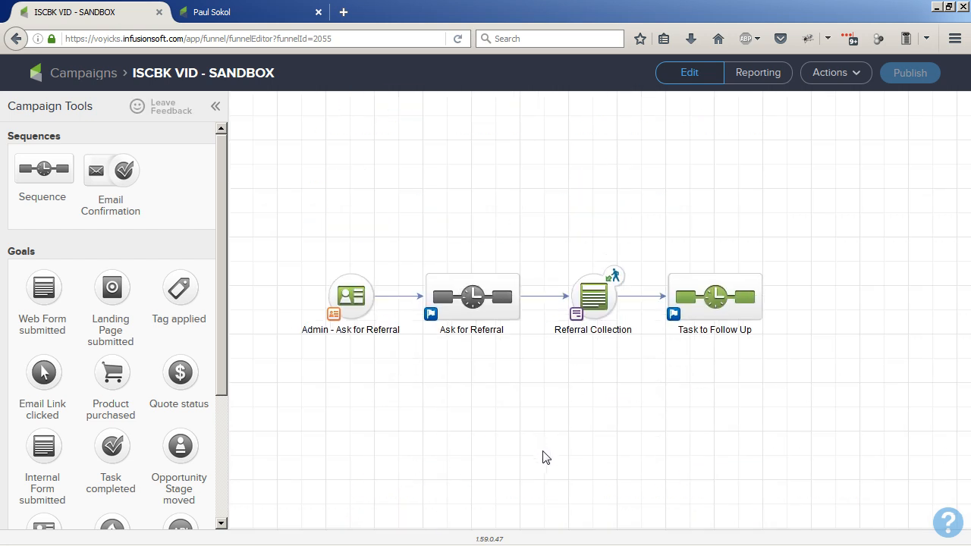
- In the Ask for Referral sequence, add an Email step connected to Start and name it "Ask for Referral"
mouse_move(616, 332)
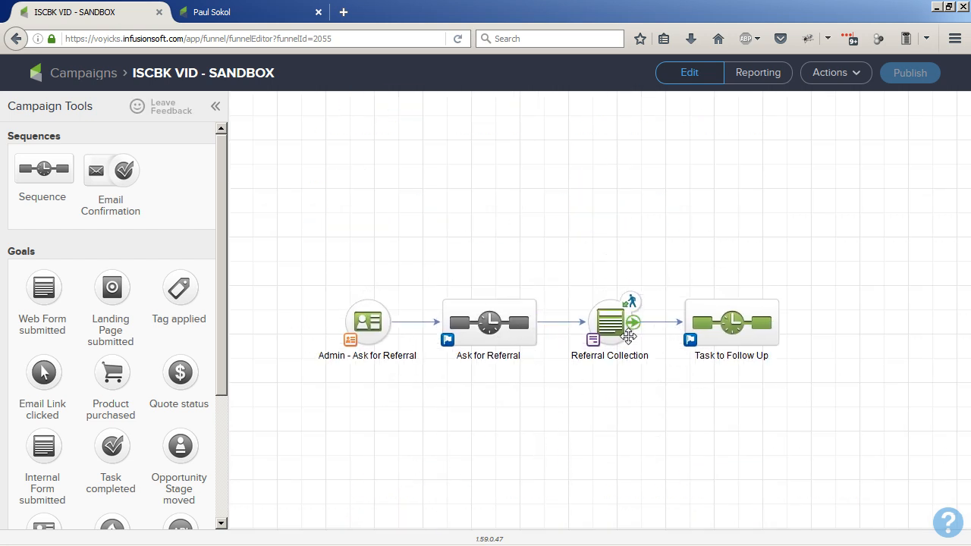
mouse_move(488, 333)
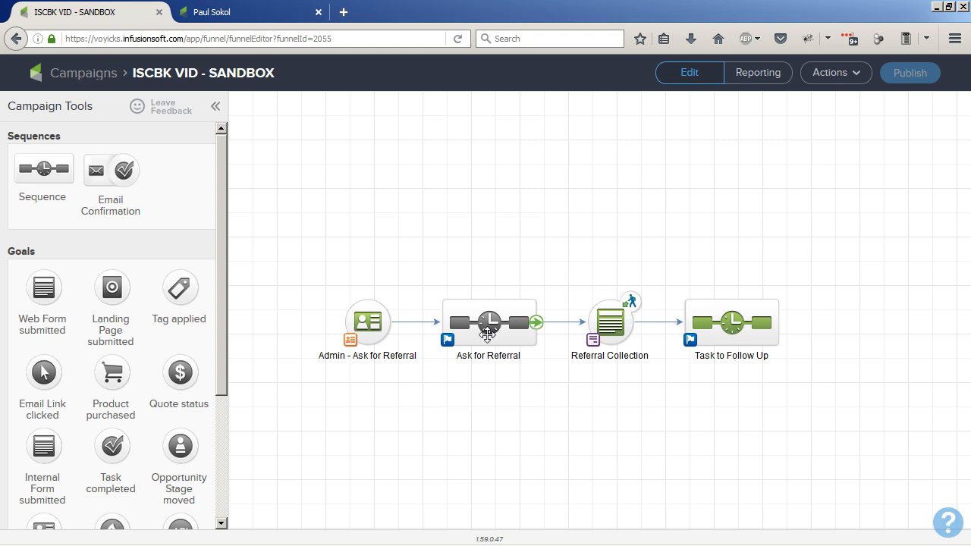
double_click(488, 334)
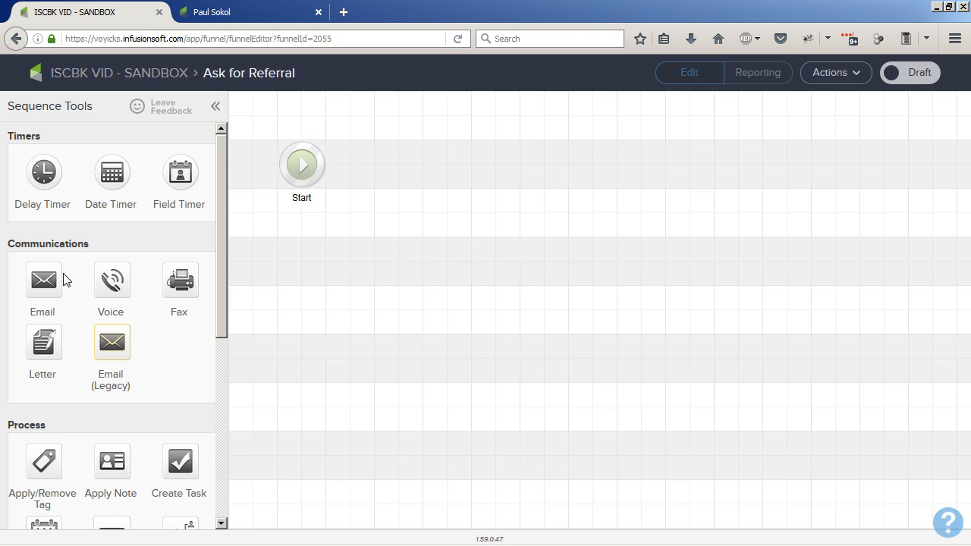
drag(53, 281, 401, 194)
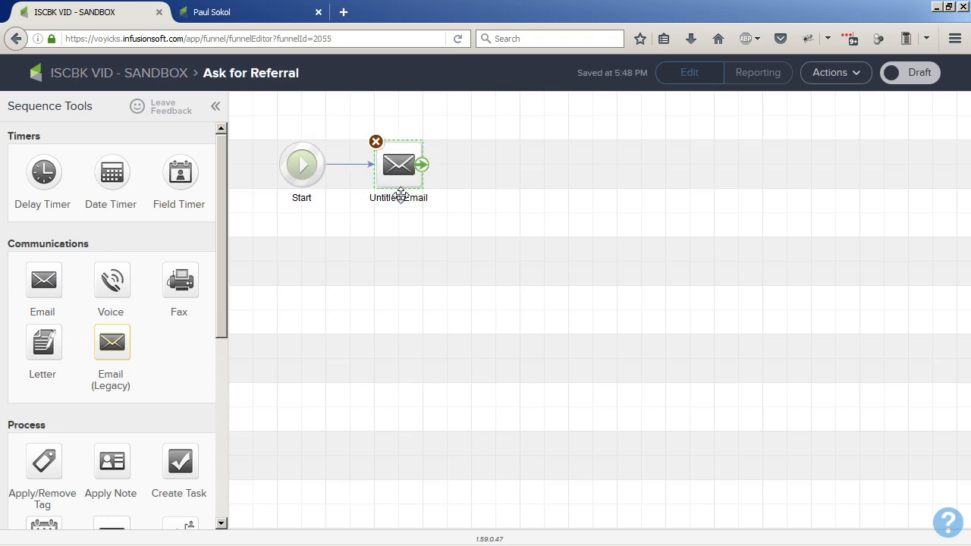
double_click(400, 196)
text(Ask for Referral)
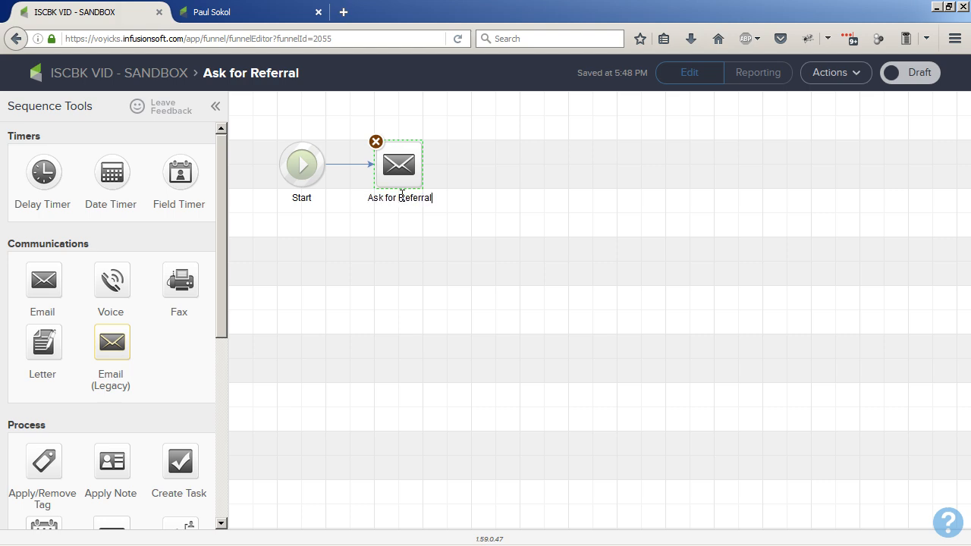
- Create a blank email for the Ask for Referral step with the subject "Thanks!"
double_click(394, 162)
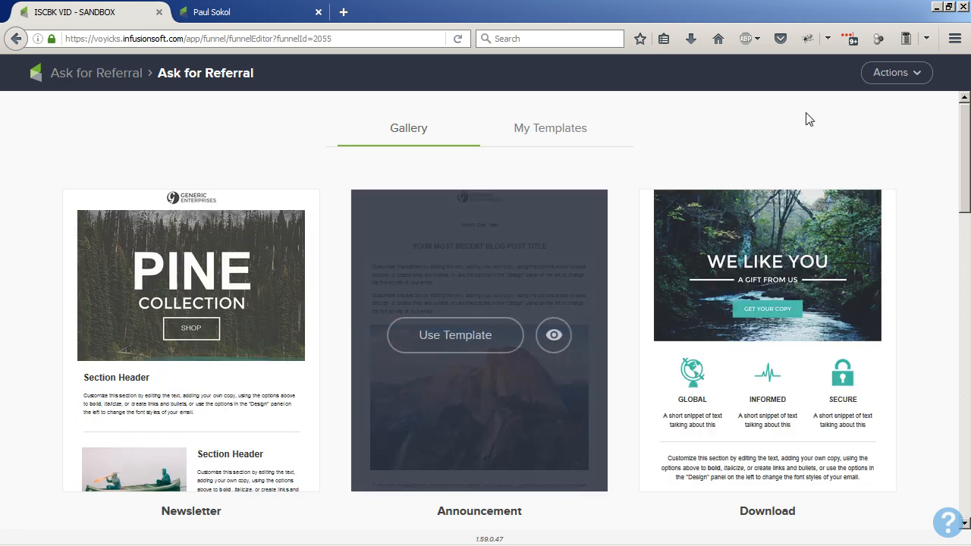
click(887, 74)
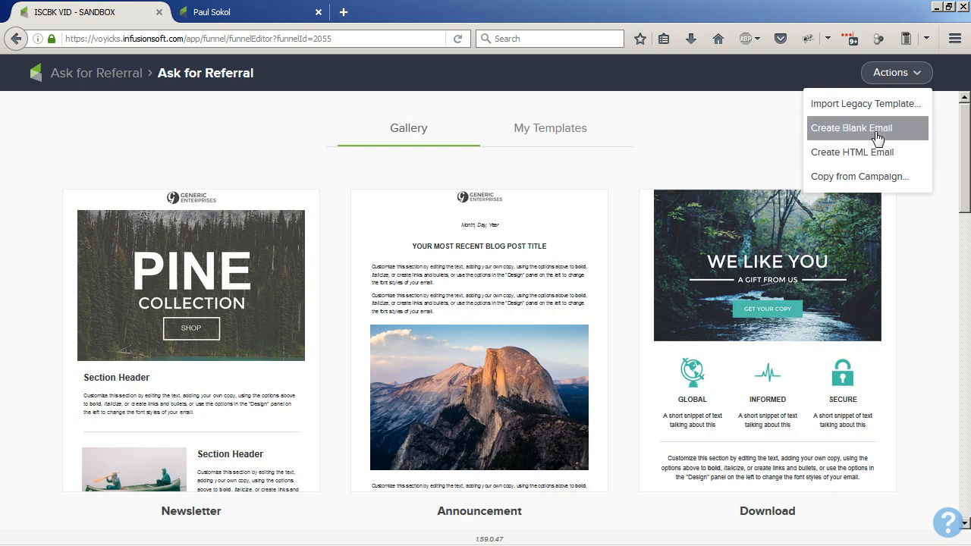
click(878, 136)
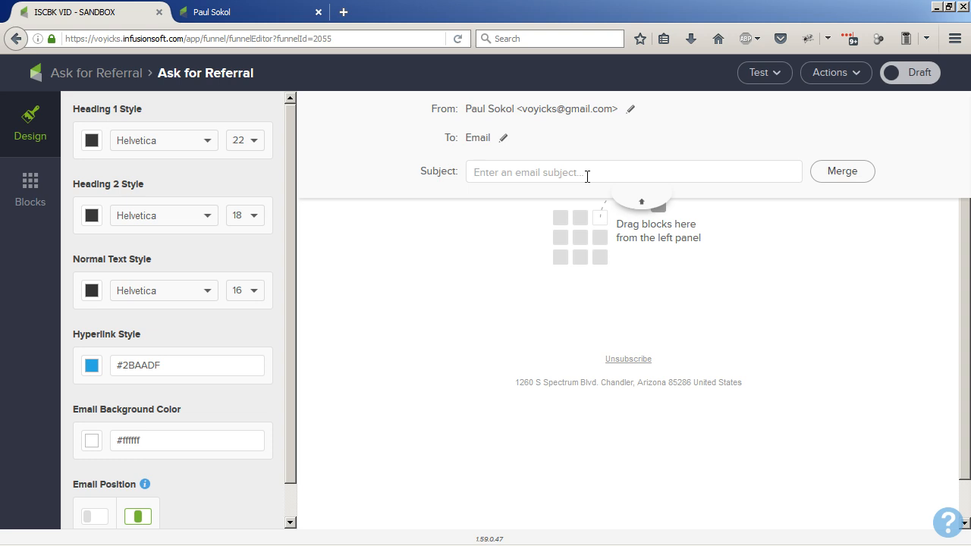
text(Thanks)
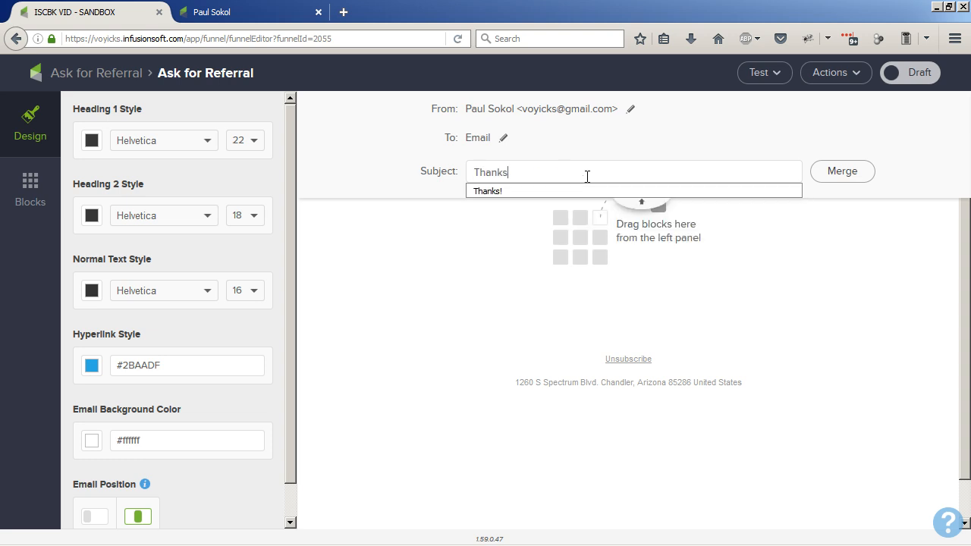
text(!)
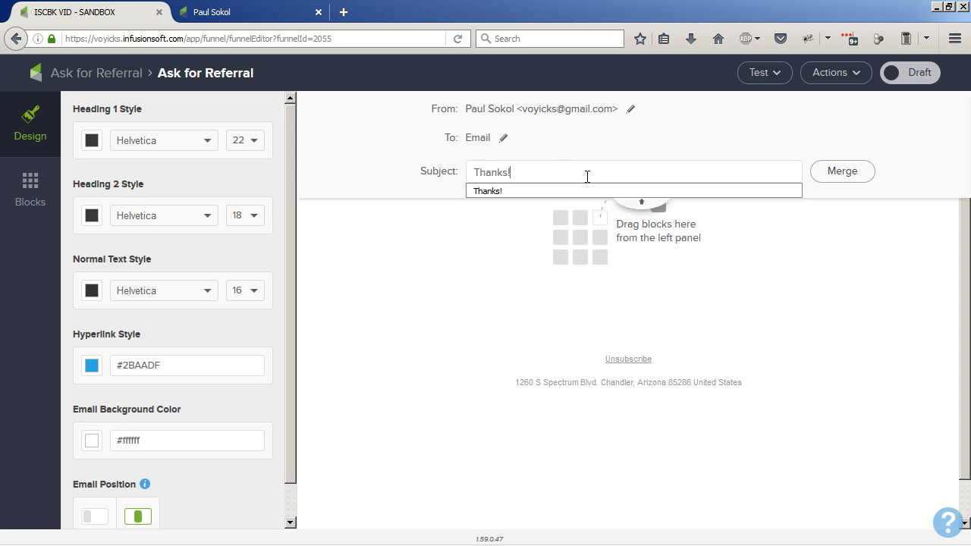
click(643, 205)
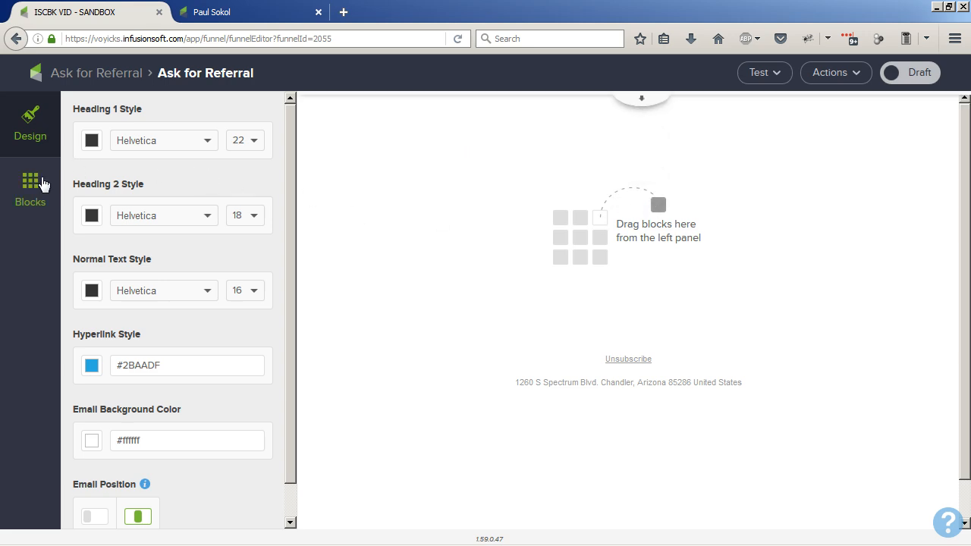
- Add a text block to the email reading "Thanks for being a valued customer ~Contact.FirstName~!", using the First Name merge field
click(41, 186)
drag(114, 141, 604, 189)
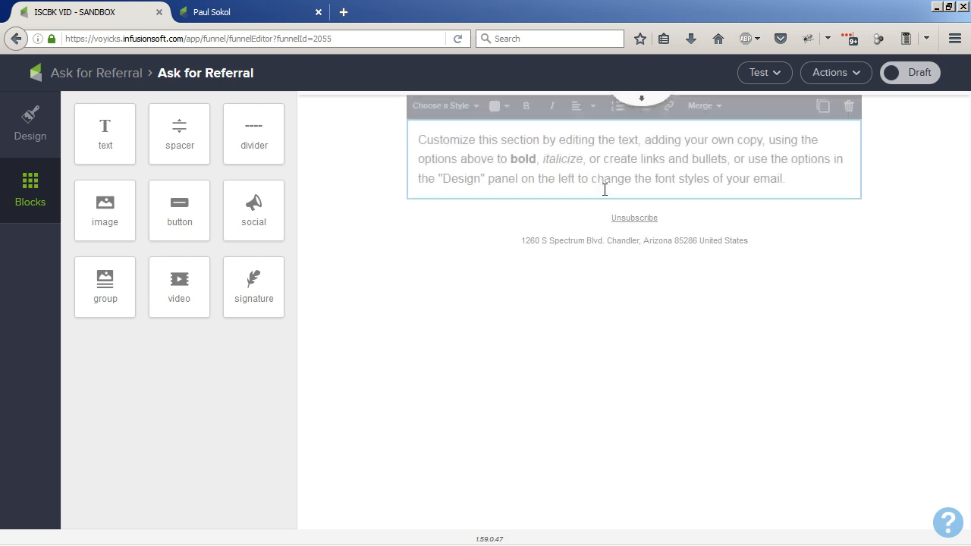
triple_click(604, 182)
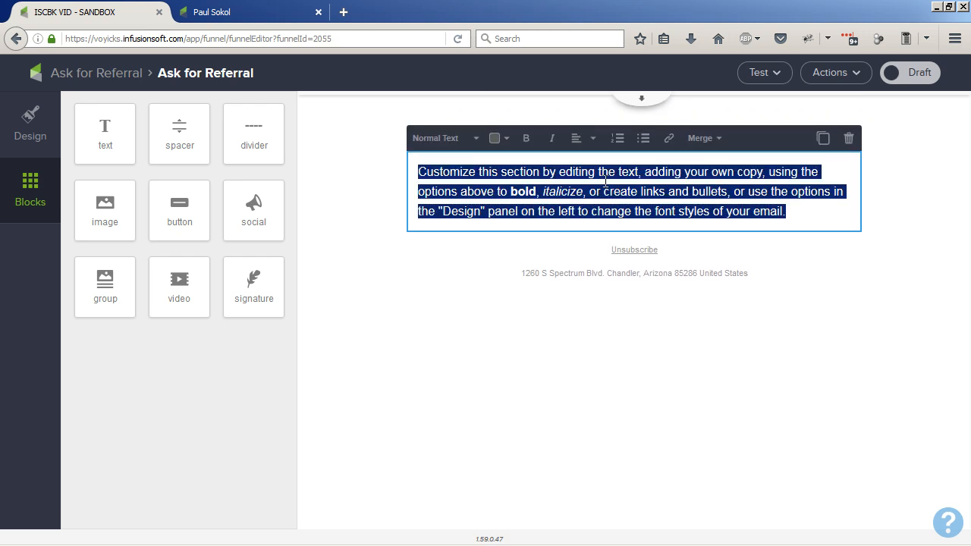
text(Thanks for being )
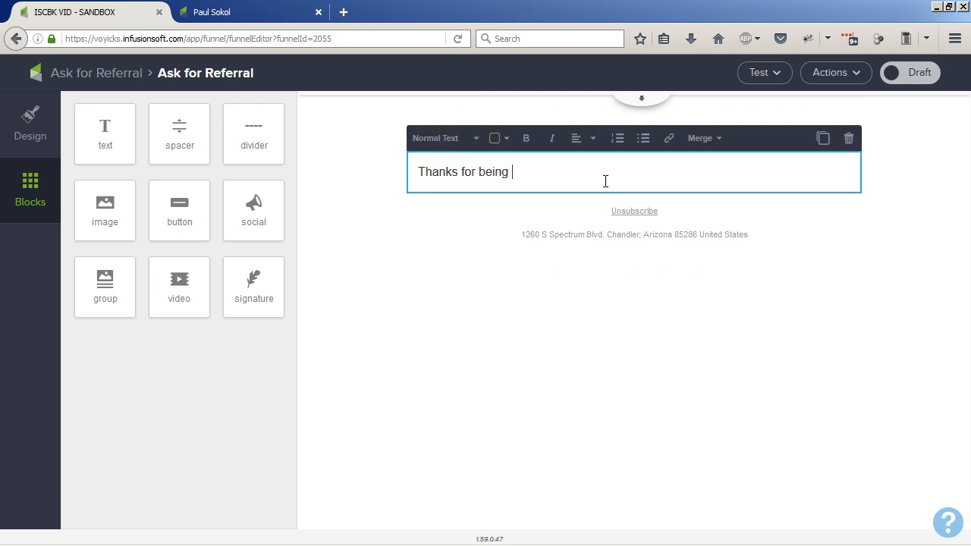
text(a valued customer)
click(713, 138)
click(728, 166)
click(733, 189)
text(!)
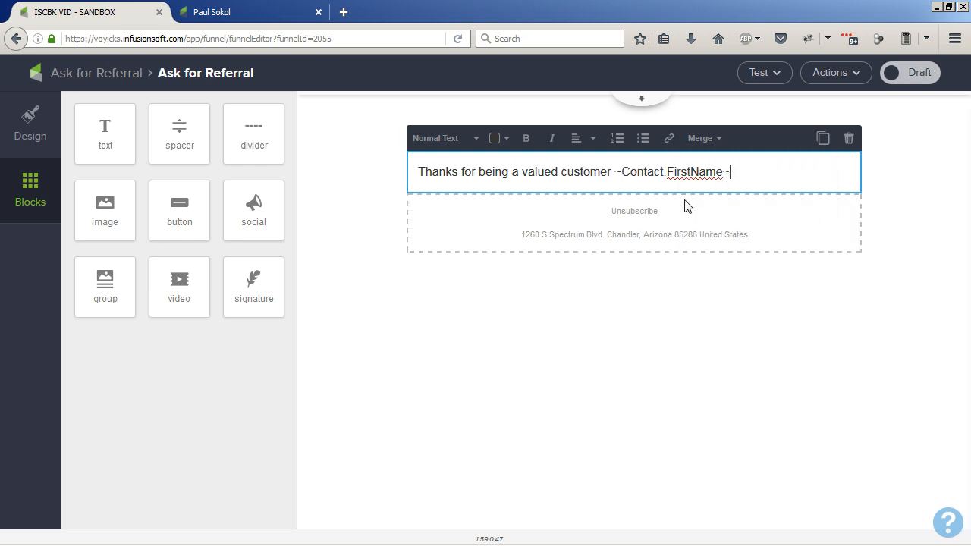
- Start a second paragraph with "I have a quick question: who do you know that could also benefit from what"
key(Return)
key(Return)
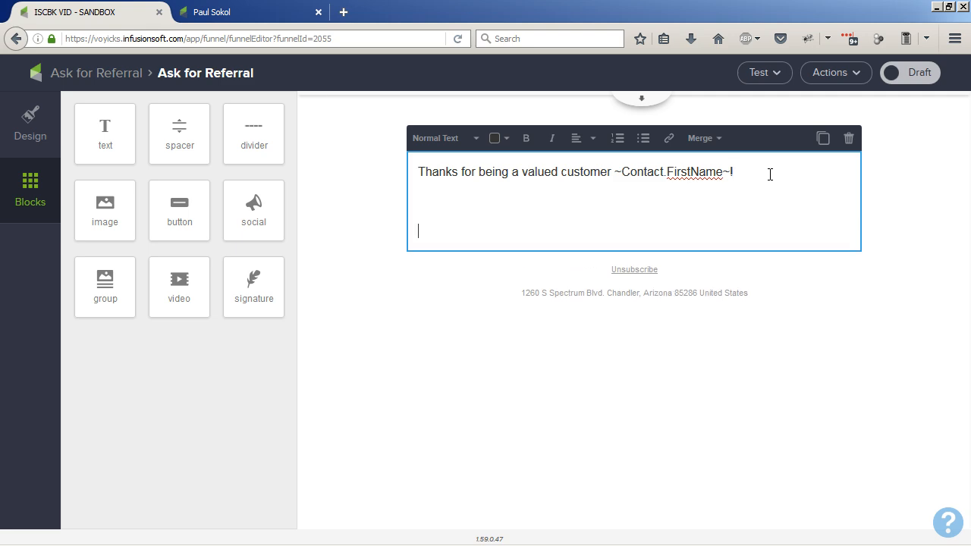
key(BackSpace)
text(I have a qqu)
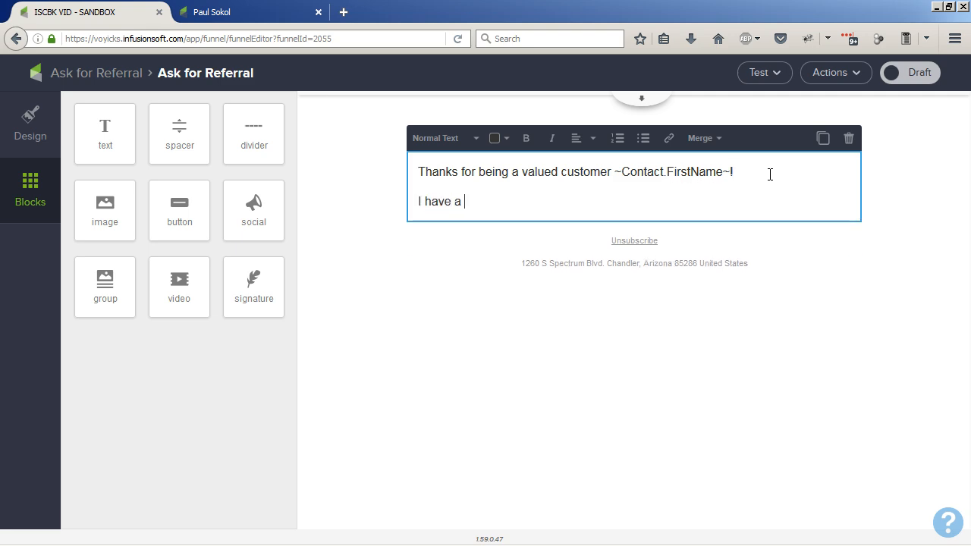
key(BackSpace)
key(BackSpace)
text(uick )
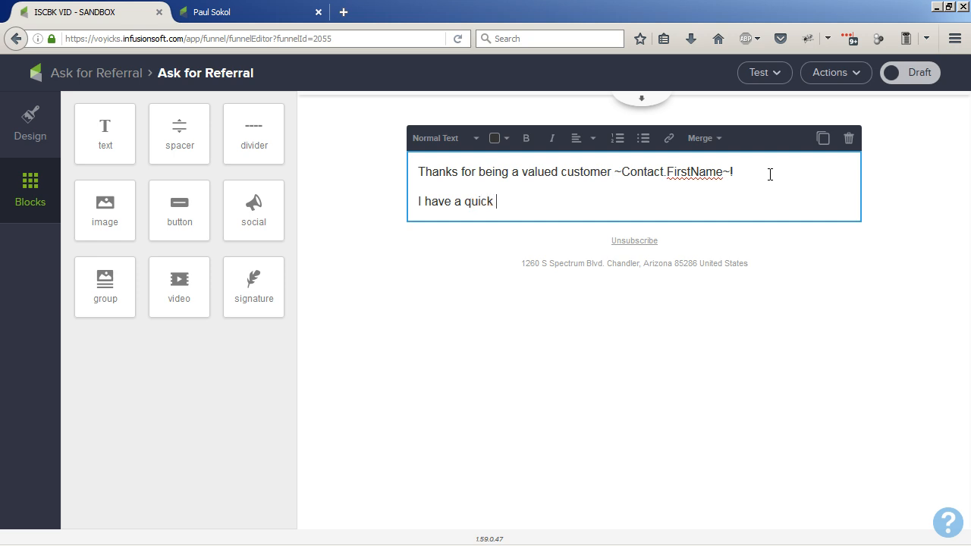
text(question: who do )
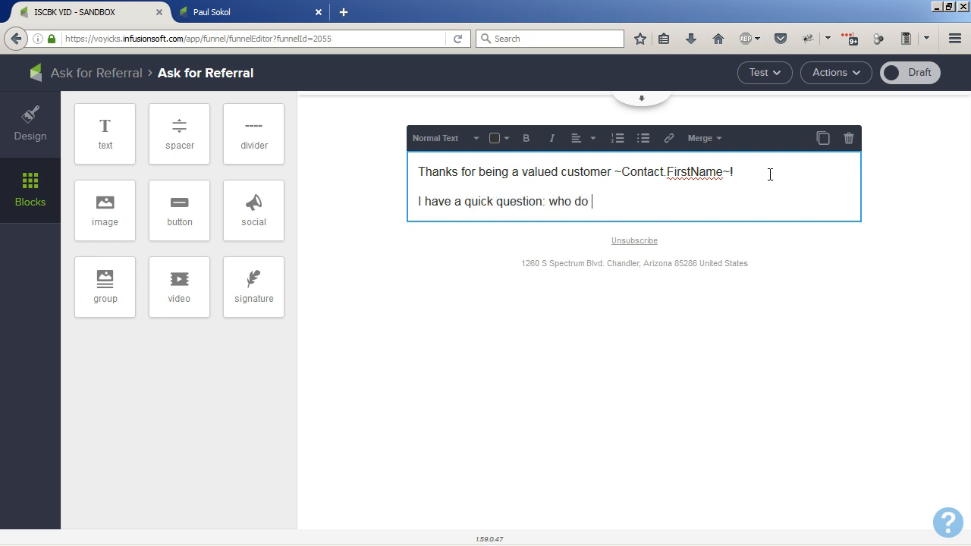
text(you know that c)
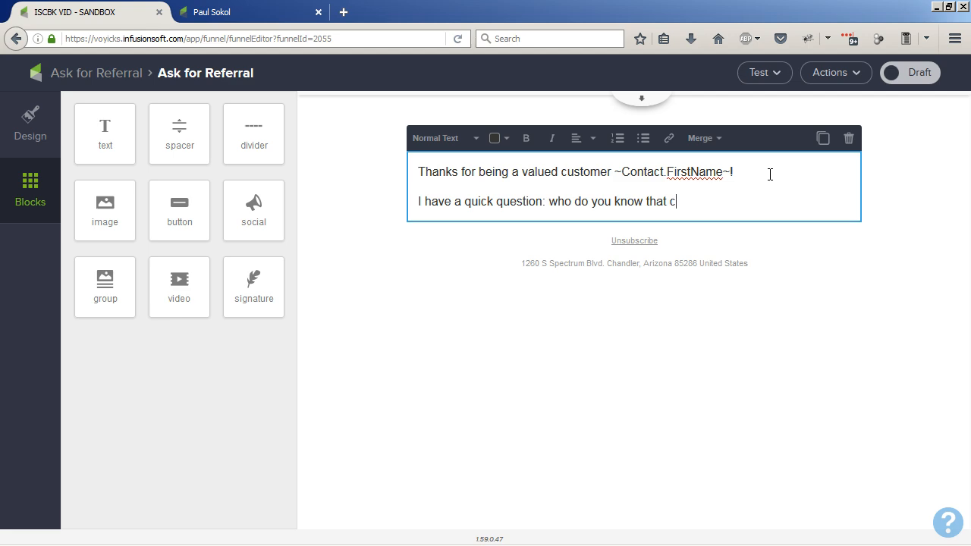
text(ould also benefit from what)
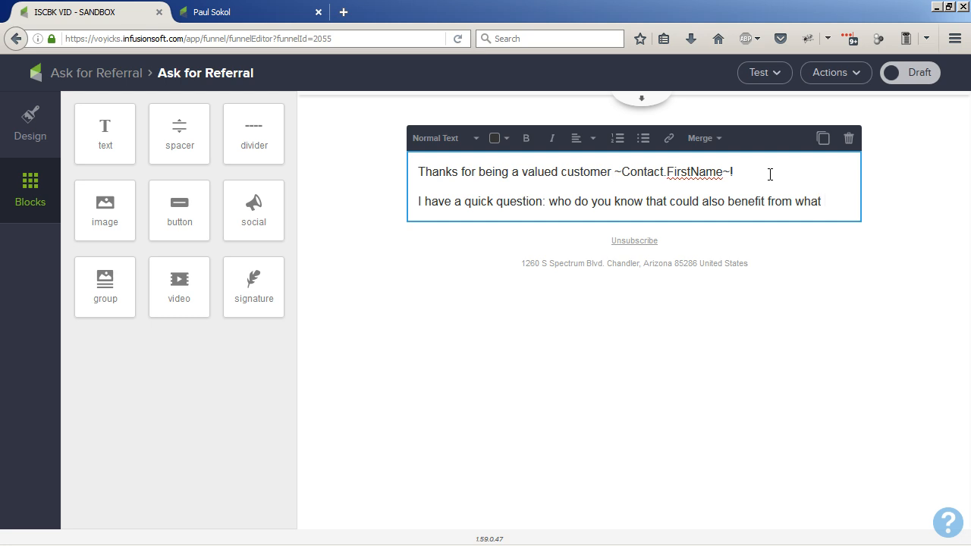
- Complete the question with the ~Company.Company~ merge field followed by "offers?"
click(702, 144)
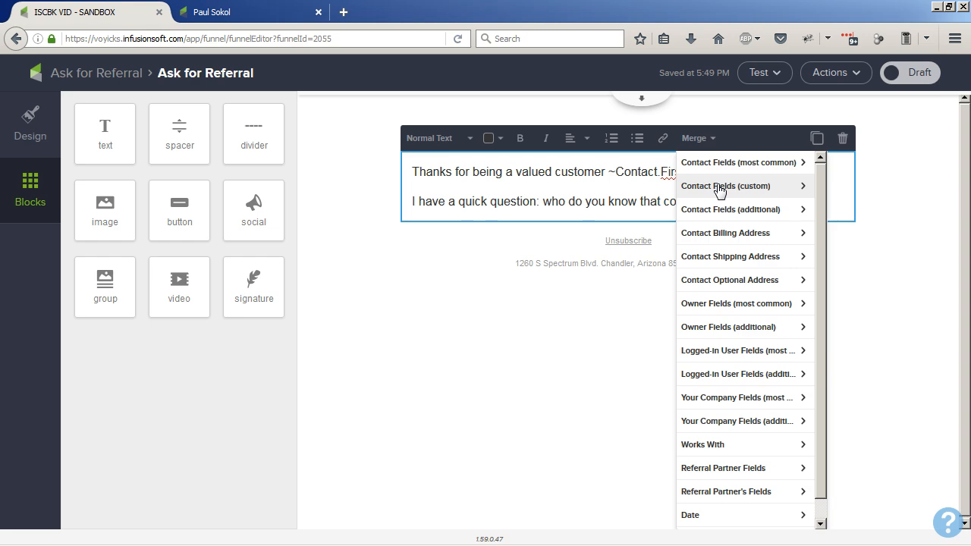
click(716, 402)
click(705, 184)
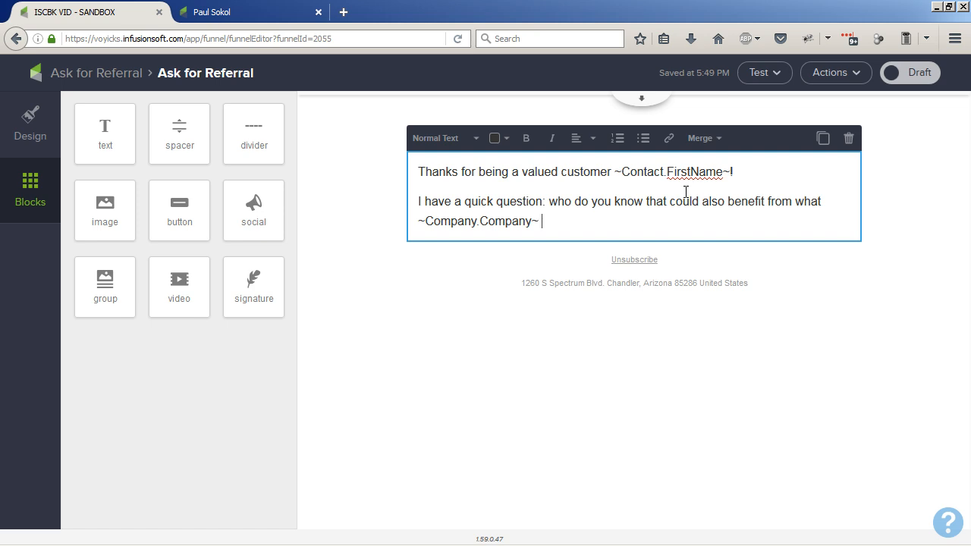
text(offers?)
- Add the paragraph "If you have somebody in mind, would you please click here and share their phone number so we can give them a call?"
key(Return)
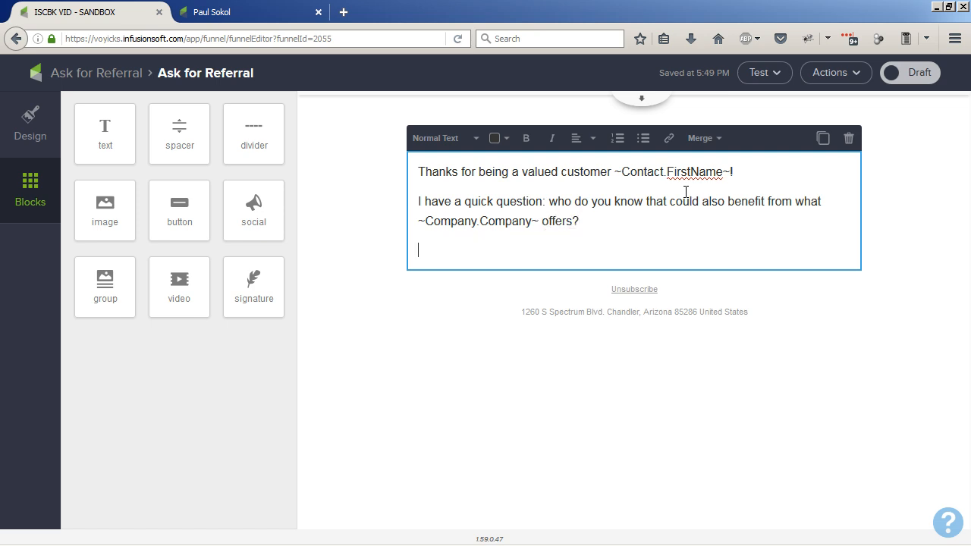
text(If you have somebody in m)
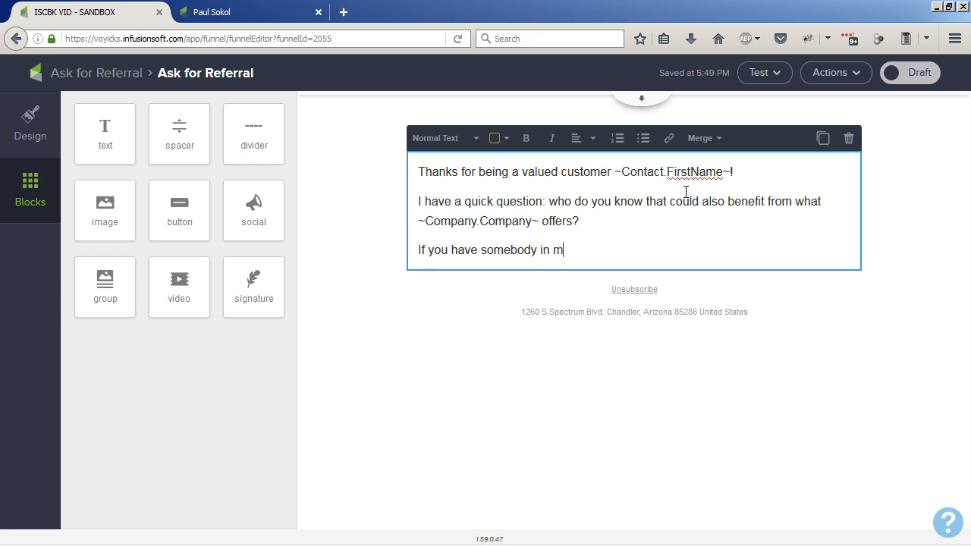
text(ind, would)
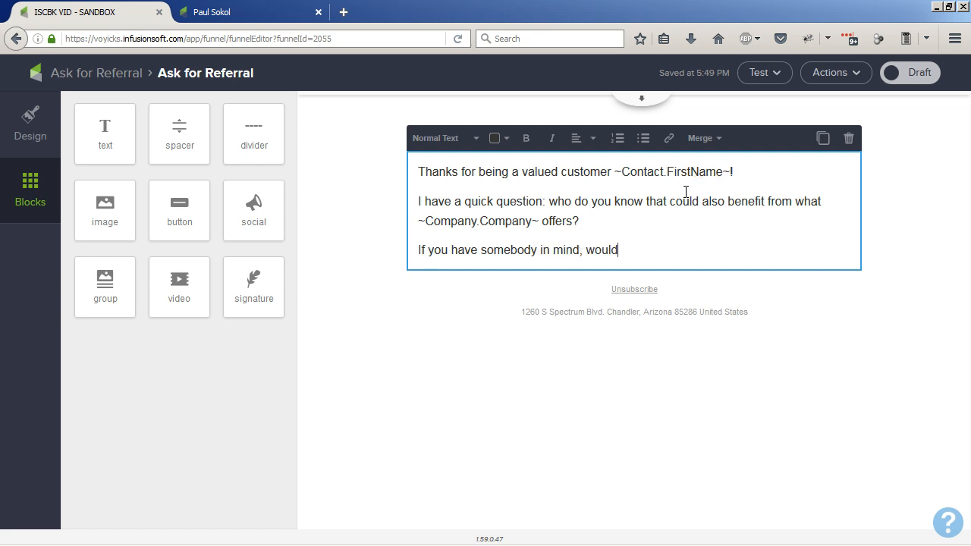
text( you please click here a)
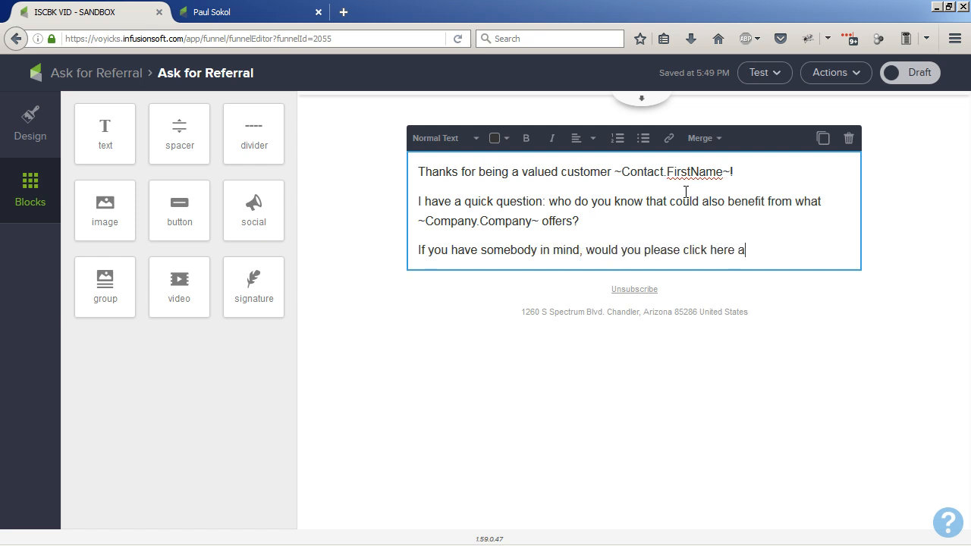
text(nd share their phone number so we can give them a call?)
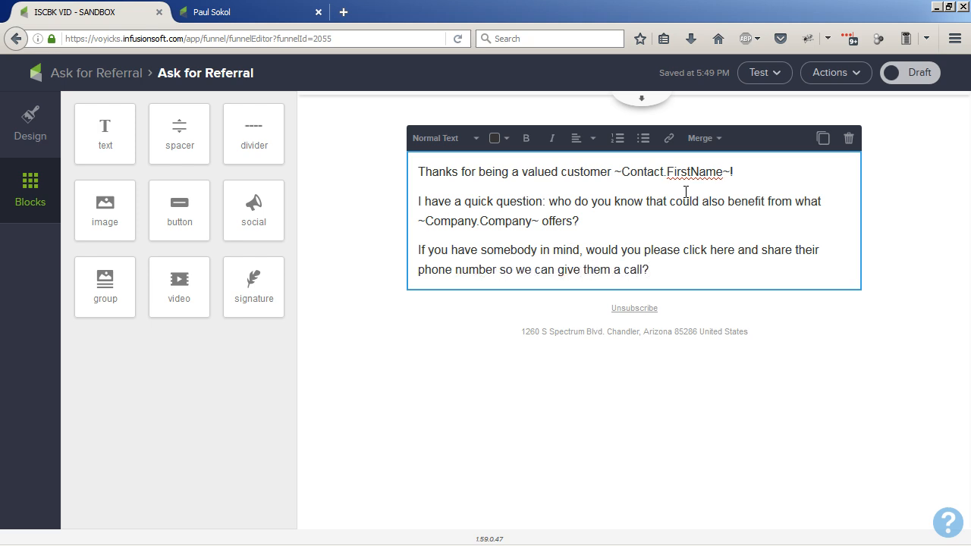
- Add a sign-off reading "Thanks," with the owner's First Name and Last Name merge fields on the line below
key(Return)
key(Return)
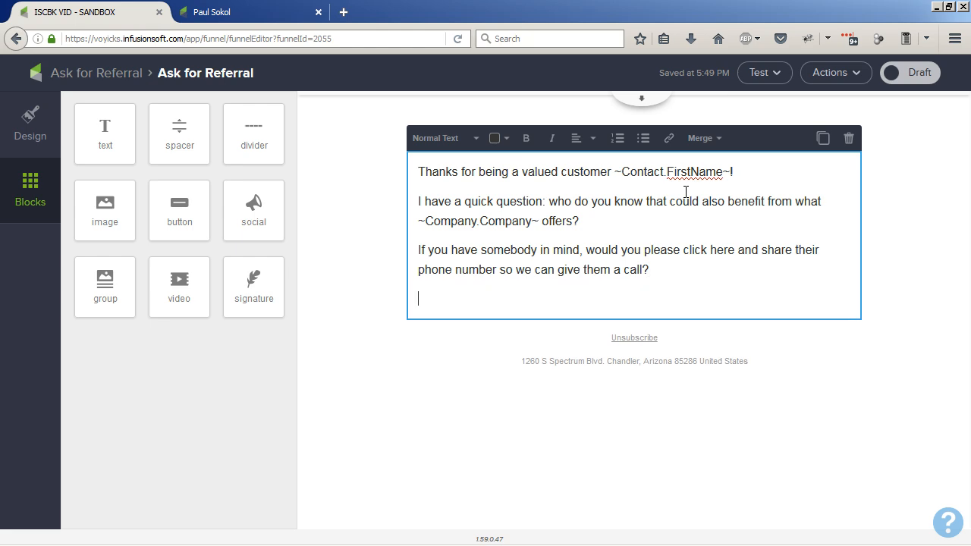
text(Thanks,)
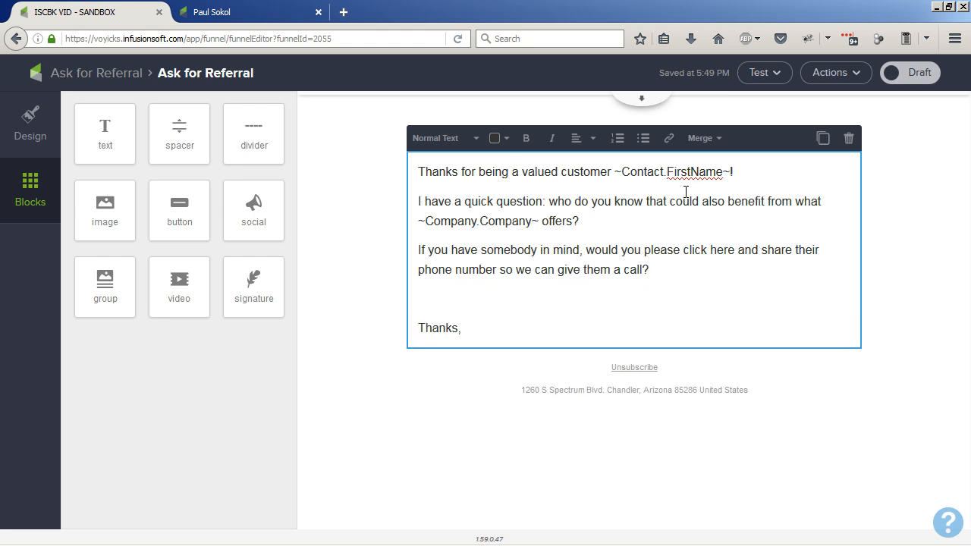
key(Return)
click(698, 142)
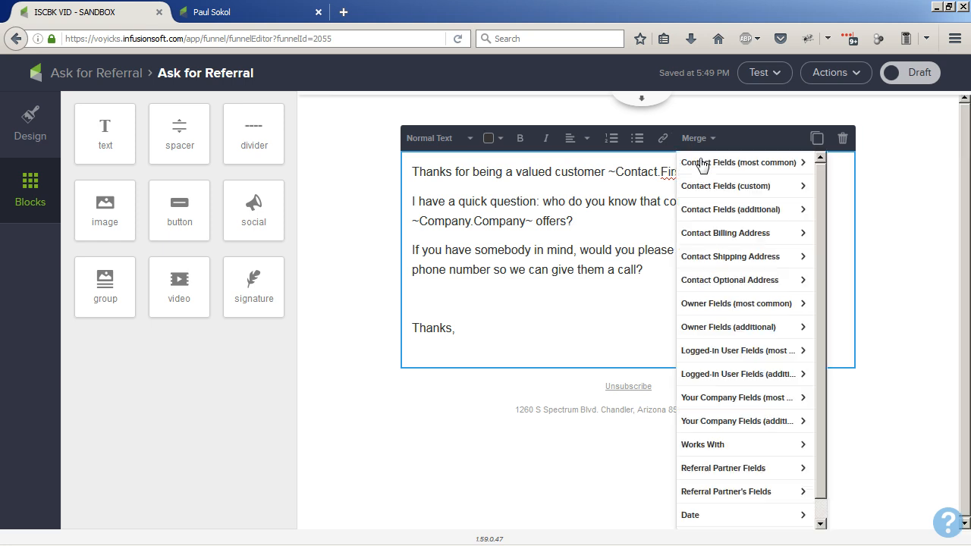
click(708, 305)
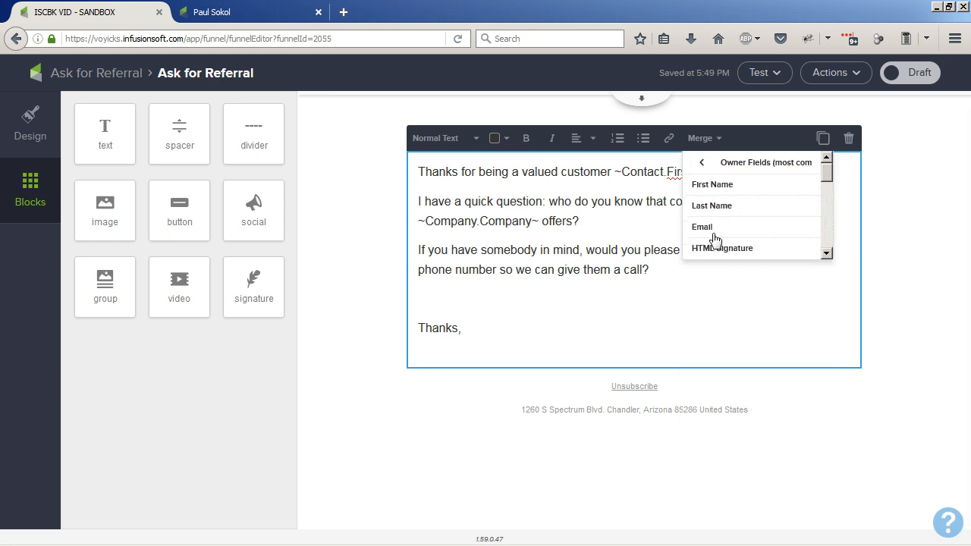
click(715, 190)
click(701, 143)
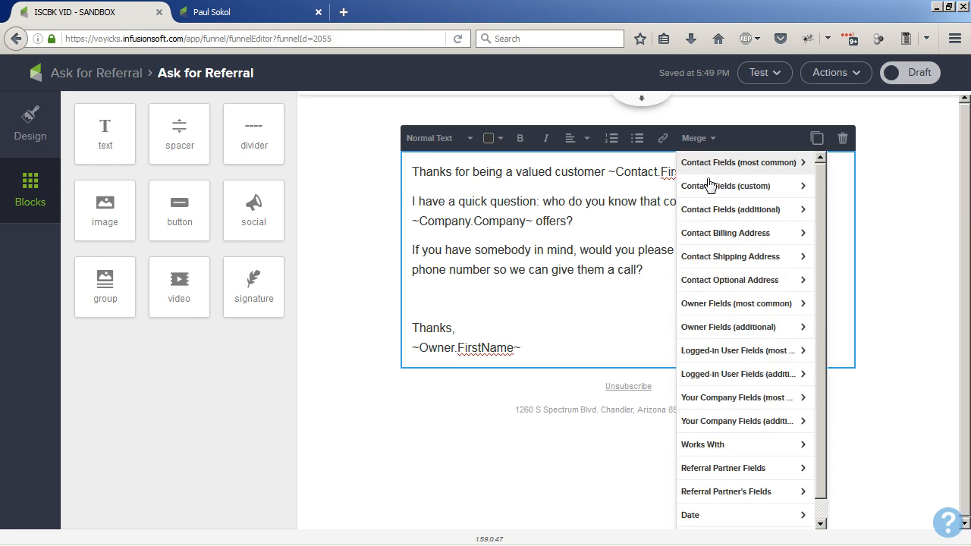
click(717, 305)
click(713, 207)
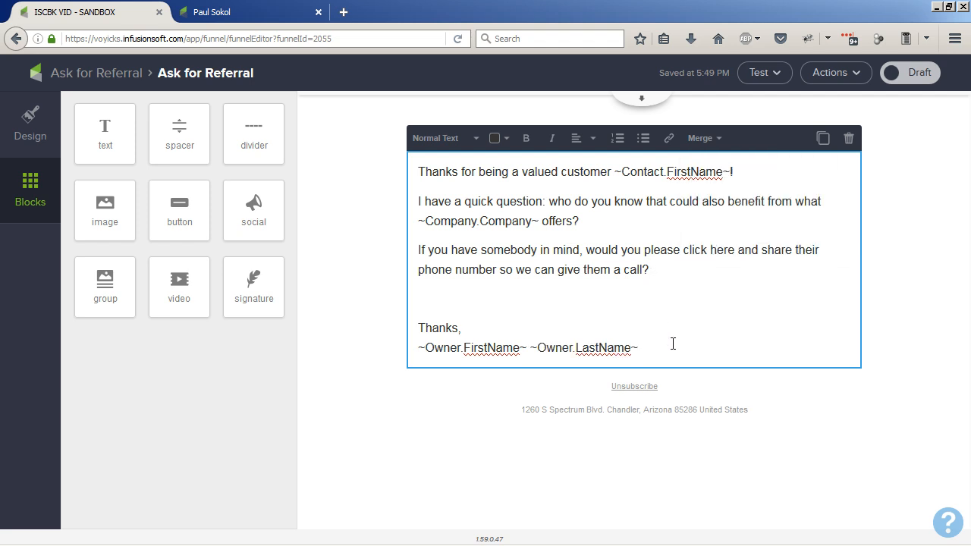
- Add the closing line "P.S. If you can't think of somebody that's ok, no hard feelings :)" below the sign-off
key(Return)
key(Return)
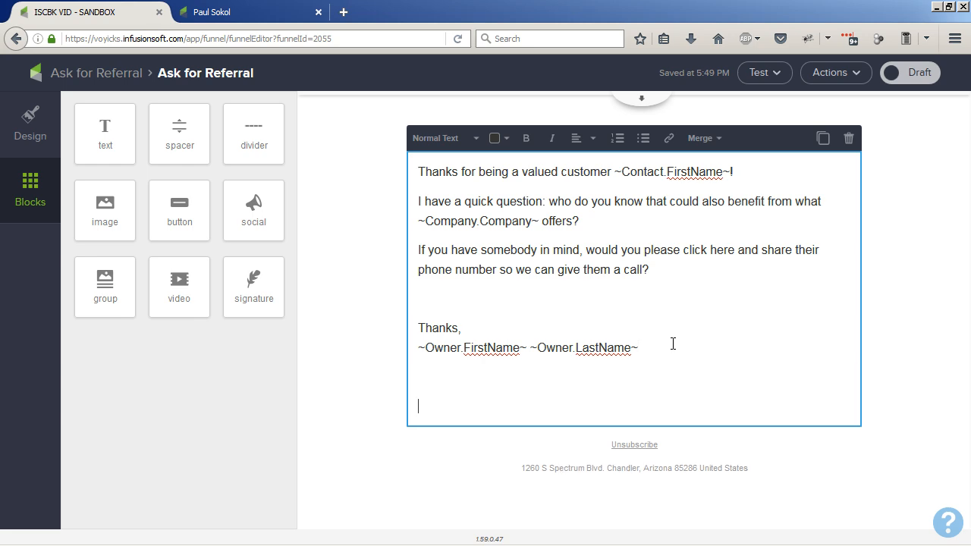
key(BackSpace)
text(P.S.)
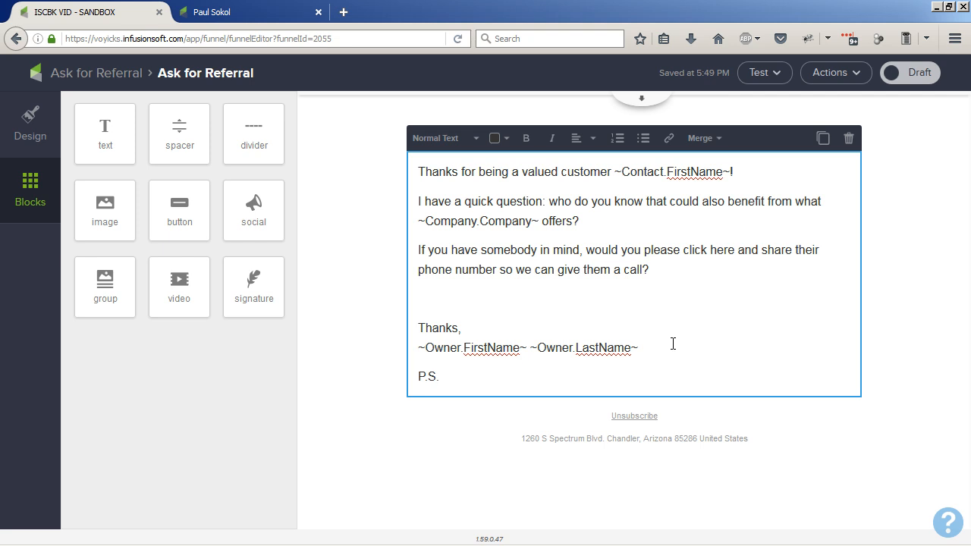
text(If you can't think of )
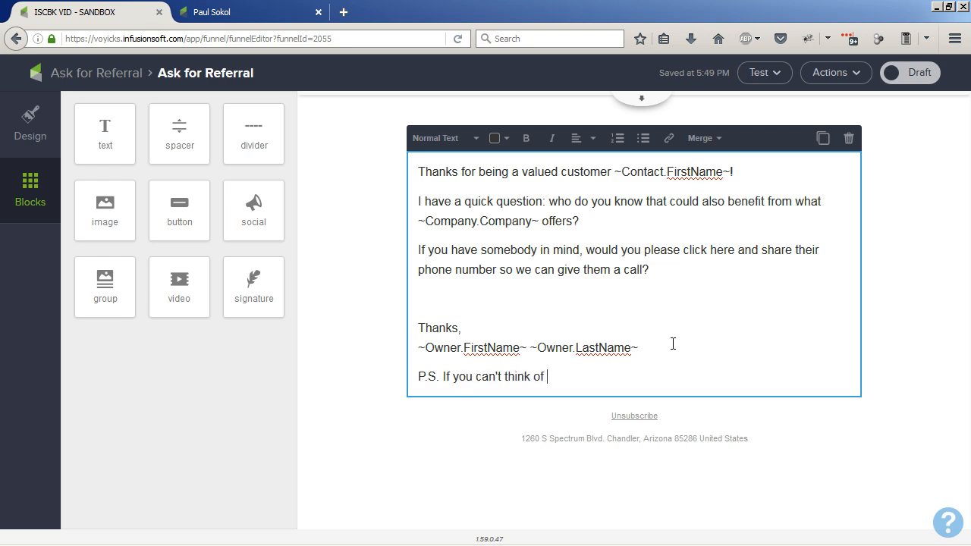
text(somebody that's ok, no h)
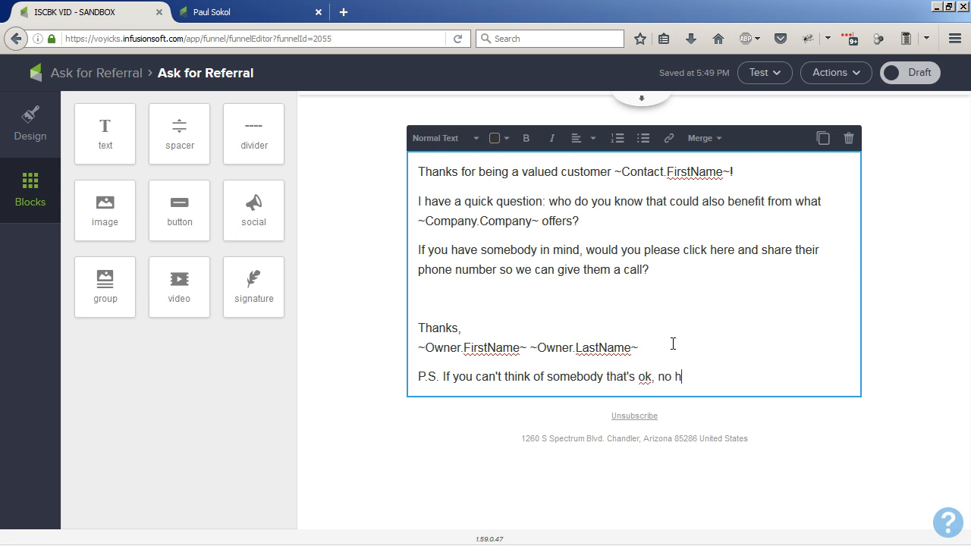
text(ard feelings :))
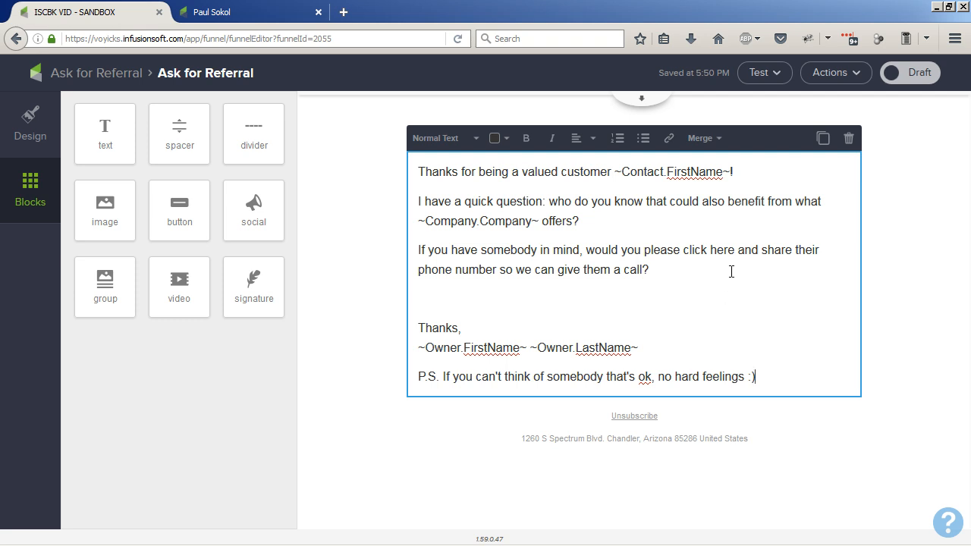
- Link the words "click here" in the third paragraph to the Referral Collection web form
drag(735, 251, 685, 252)
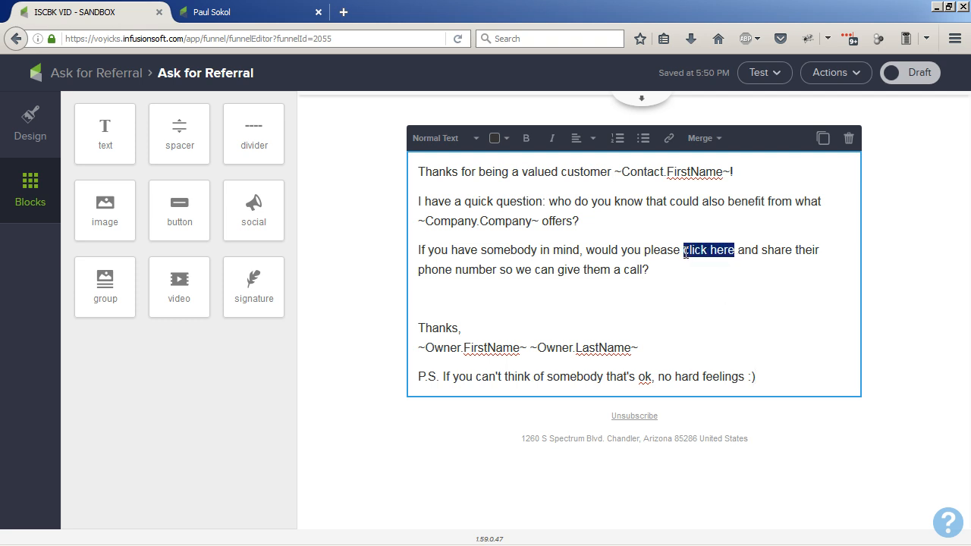
click(669, 138)
click(683, 166)
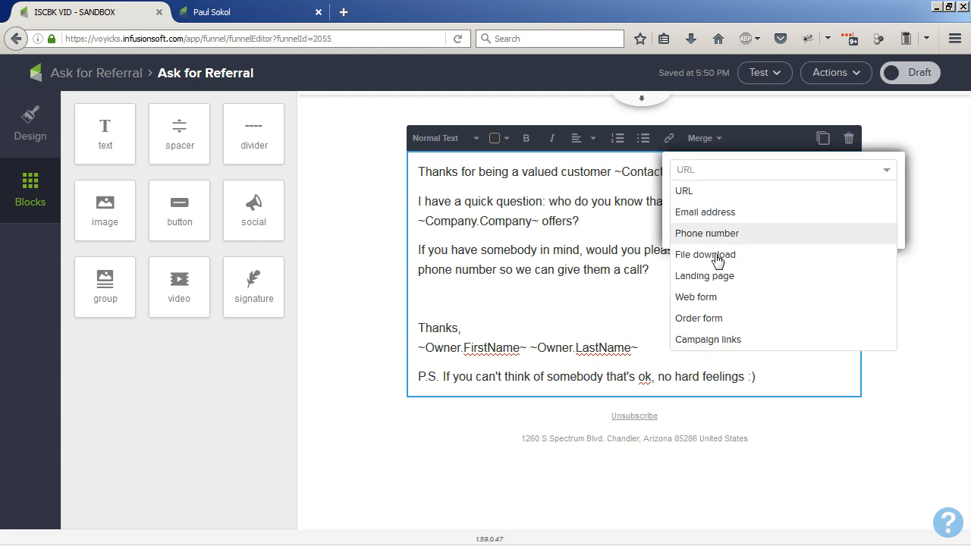
click(726, 299)
click(754, 201)
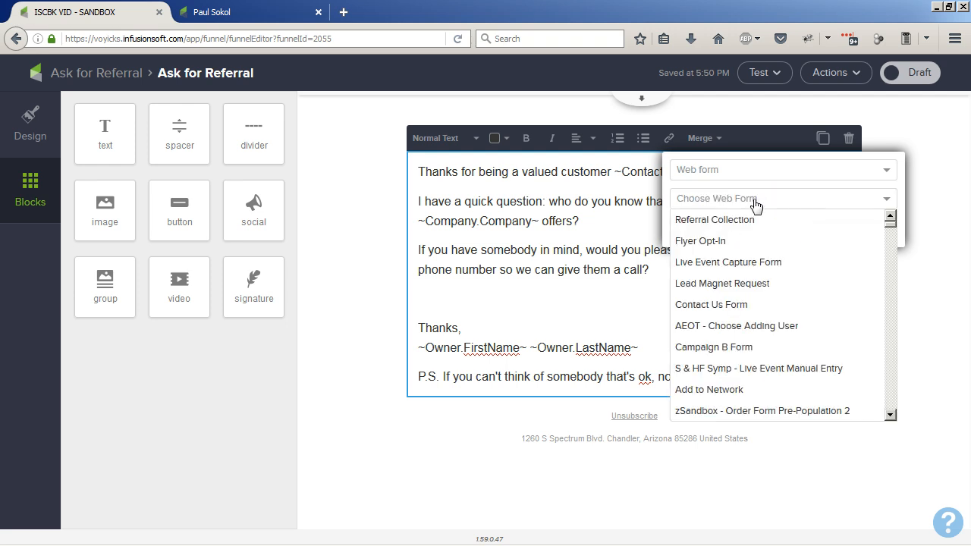
click(741, 219)
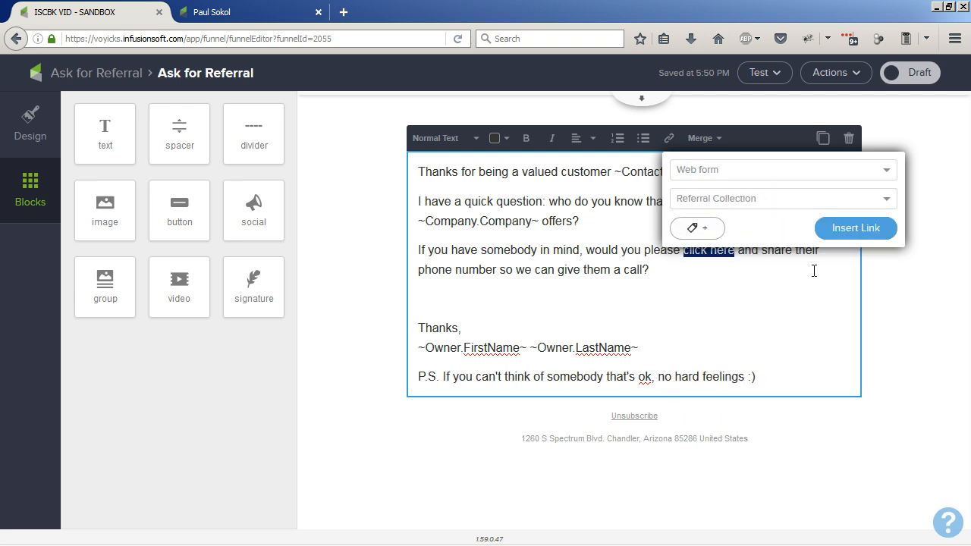
click(846, 230)
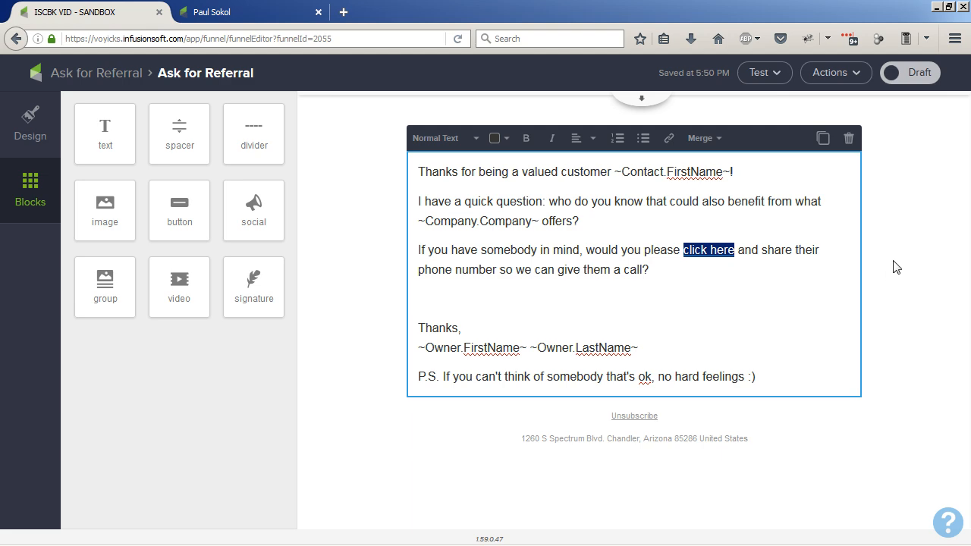
click(767, 260)
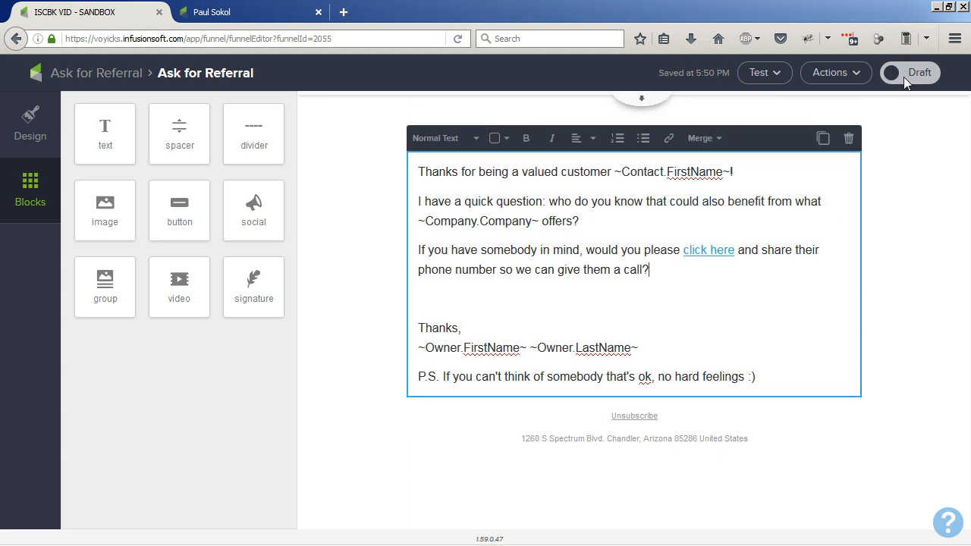
- Mark the email as Ready and return to the main campaign canvas
click(905, 79)
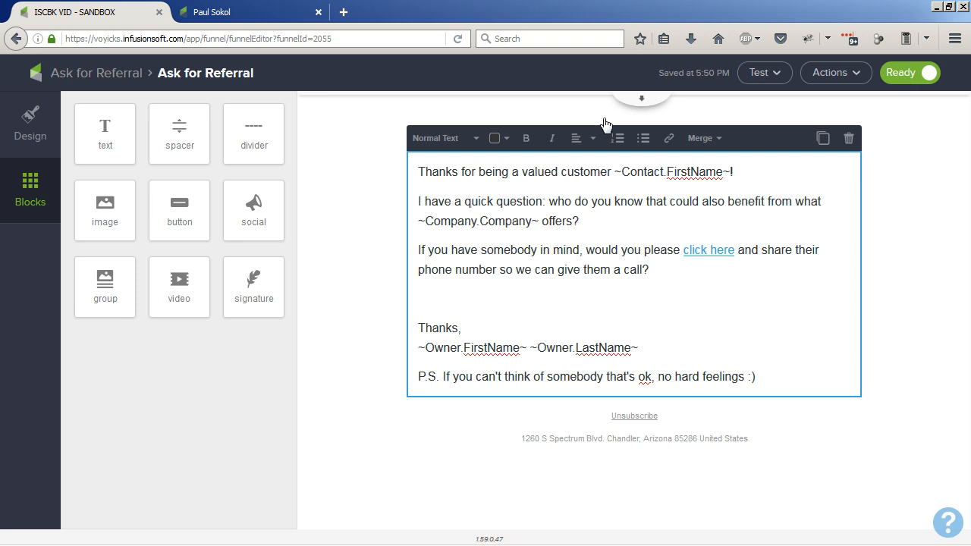
click(118, 81)
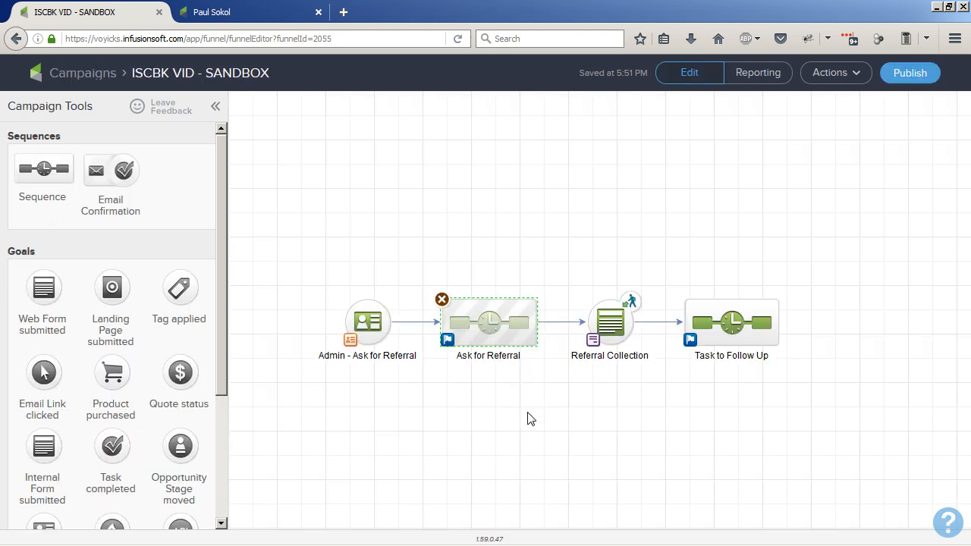
click(530, 419)
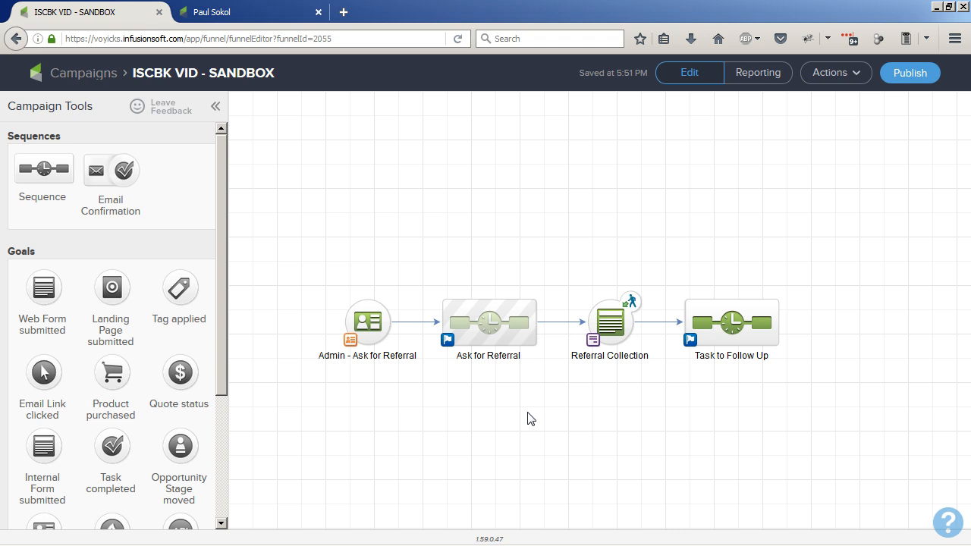
click(370, 318)
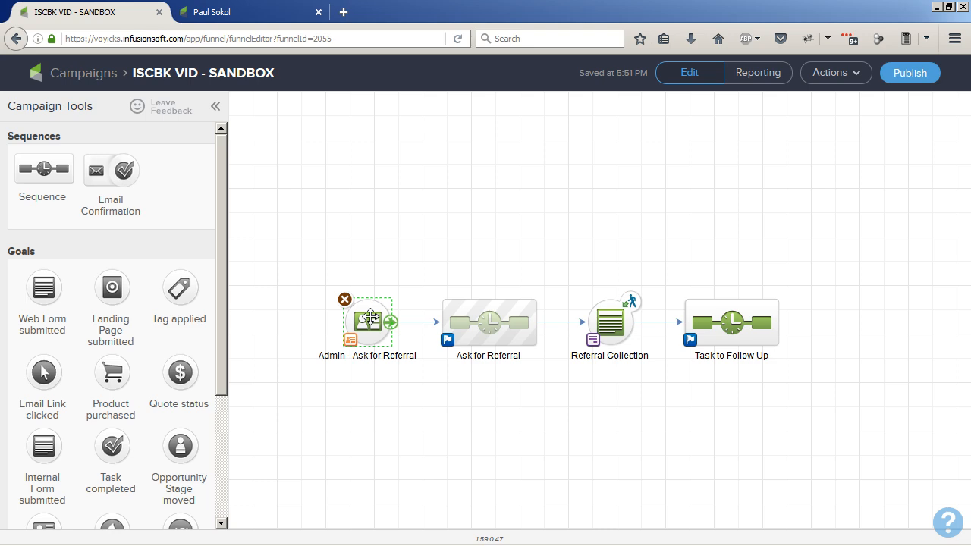
click(383, 412)
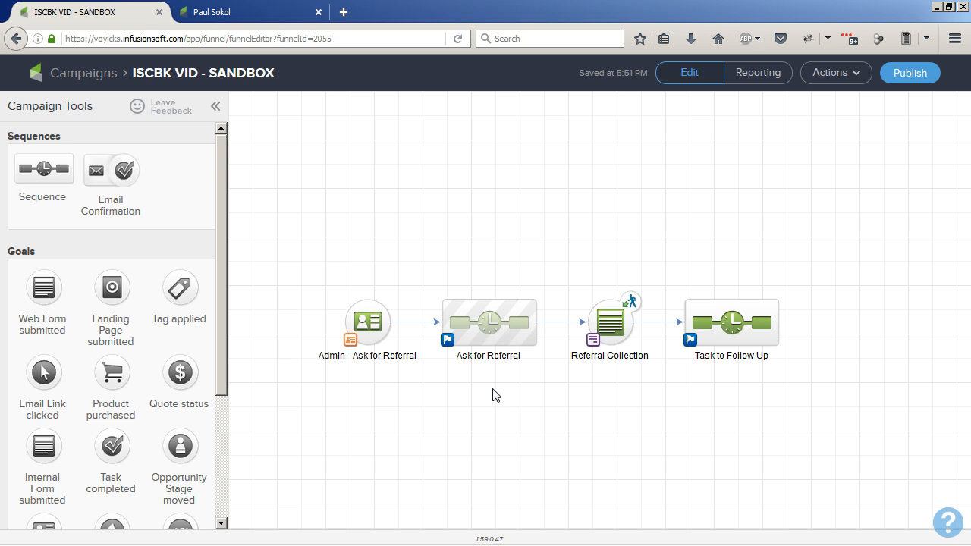
click(367, 322)
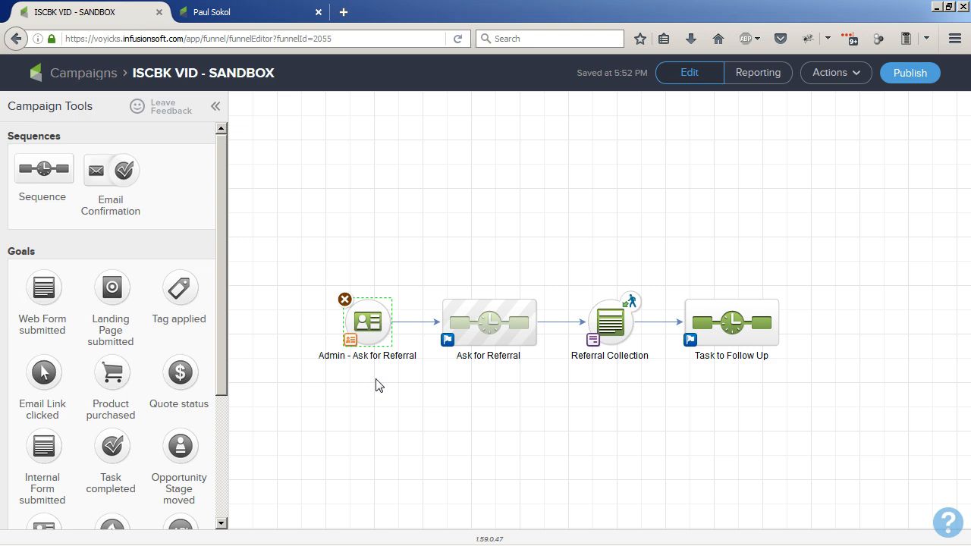
mouse_move(375, 342)
click(465, 390)
mouse_move(606, 333)
key(alt+Tab)
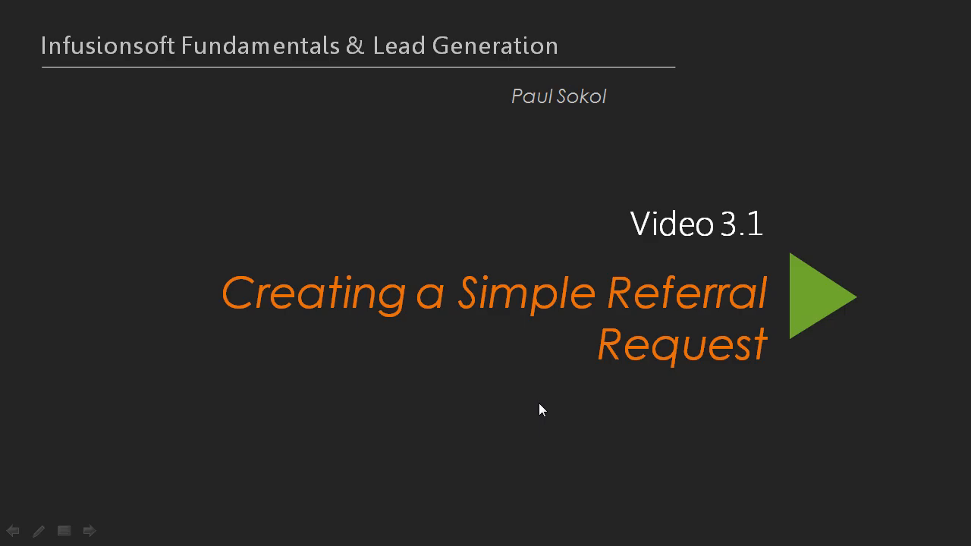
key(Right)
key(Right)
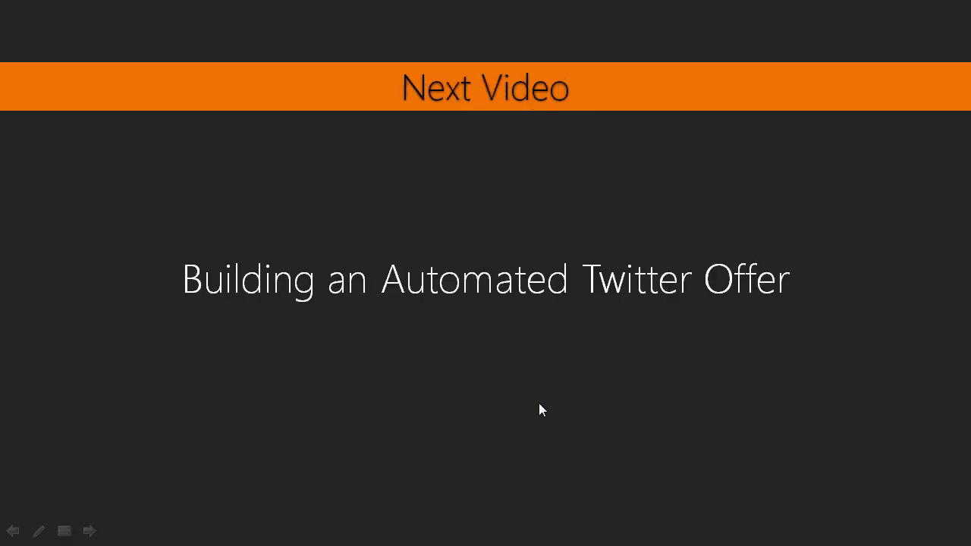